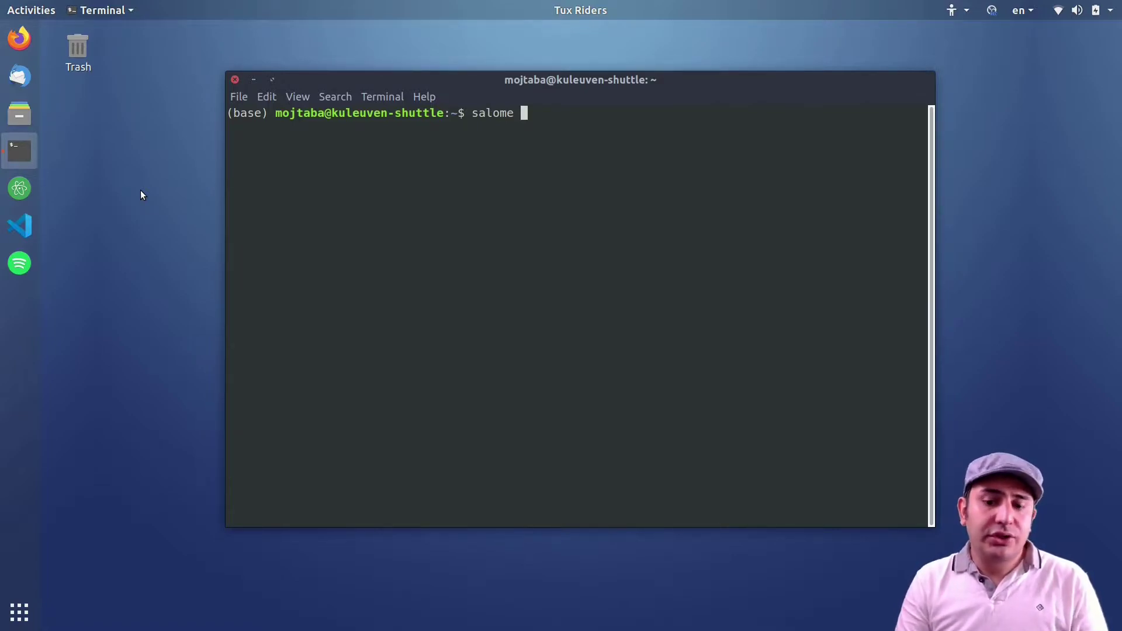
# - Launch SALOME 9.7.0 from the terminal and open its list of modules
pyautogui.press('Return')
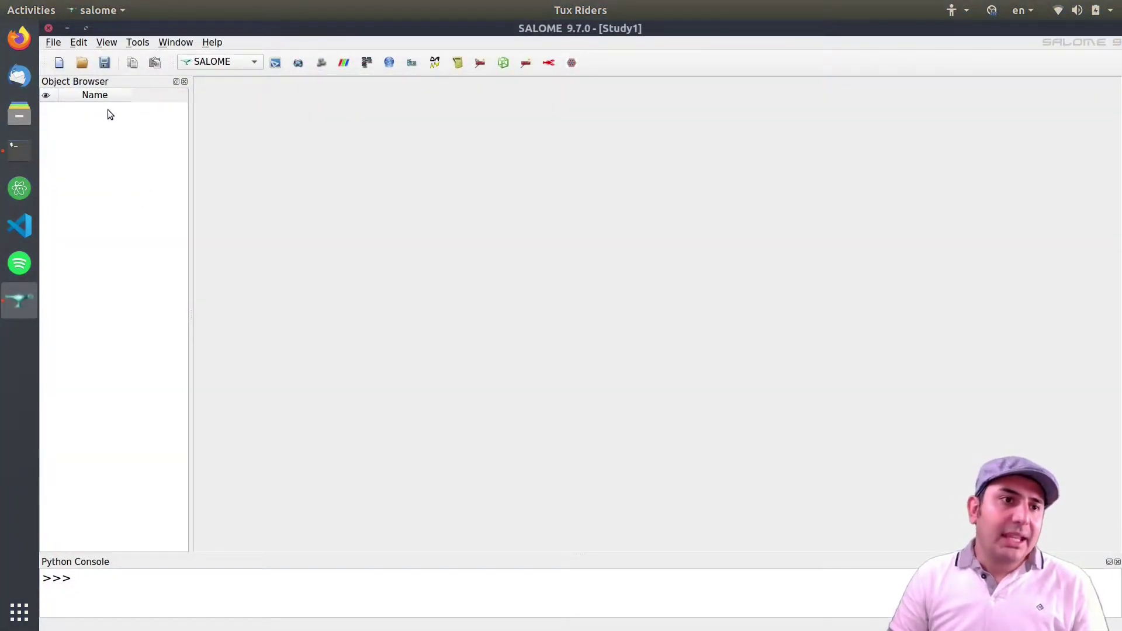
pyautogui.click(203, 62)
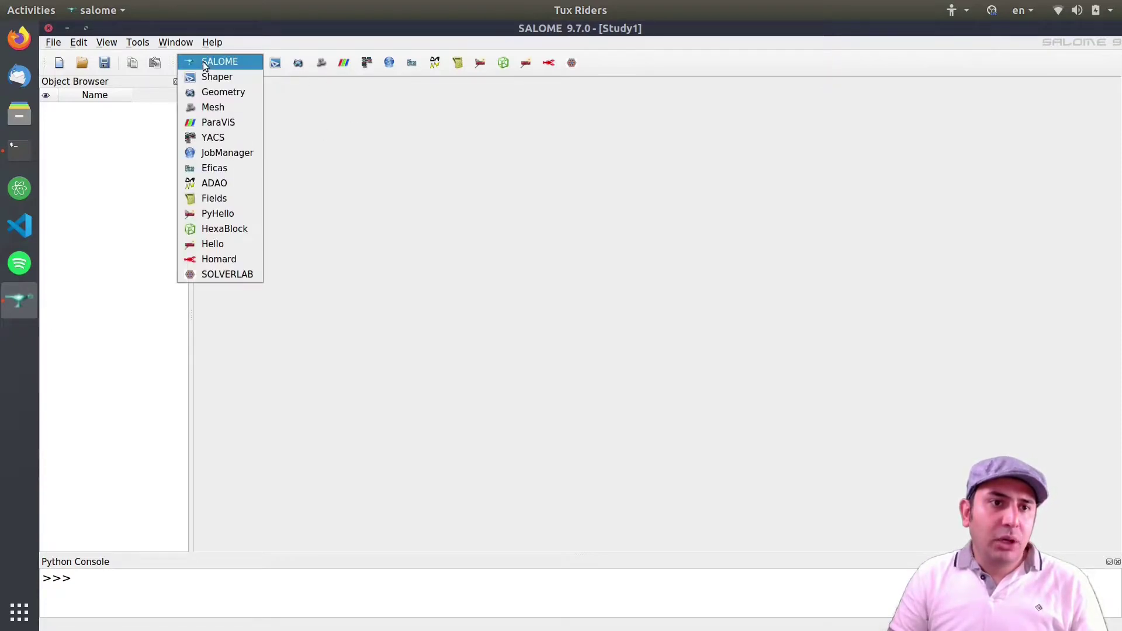
# - In Geometry, build cylinder primitive Cylinder_1 with radius 1 and height 3
pyautogui.click(220, 93)
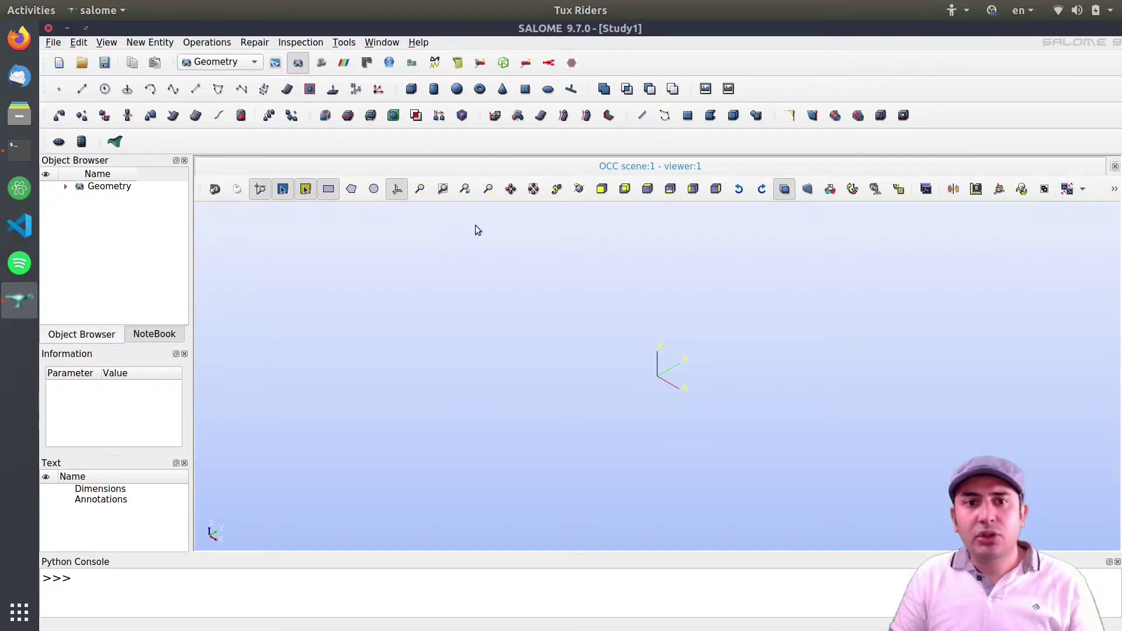
pyautogui.click(433, 88)
pyautogui.click(562, 320)
pyautogui.doubleClick(562, 320)
pyautogui.write('1')
pyautogui.press('Tab')
pyautogui.write('3')
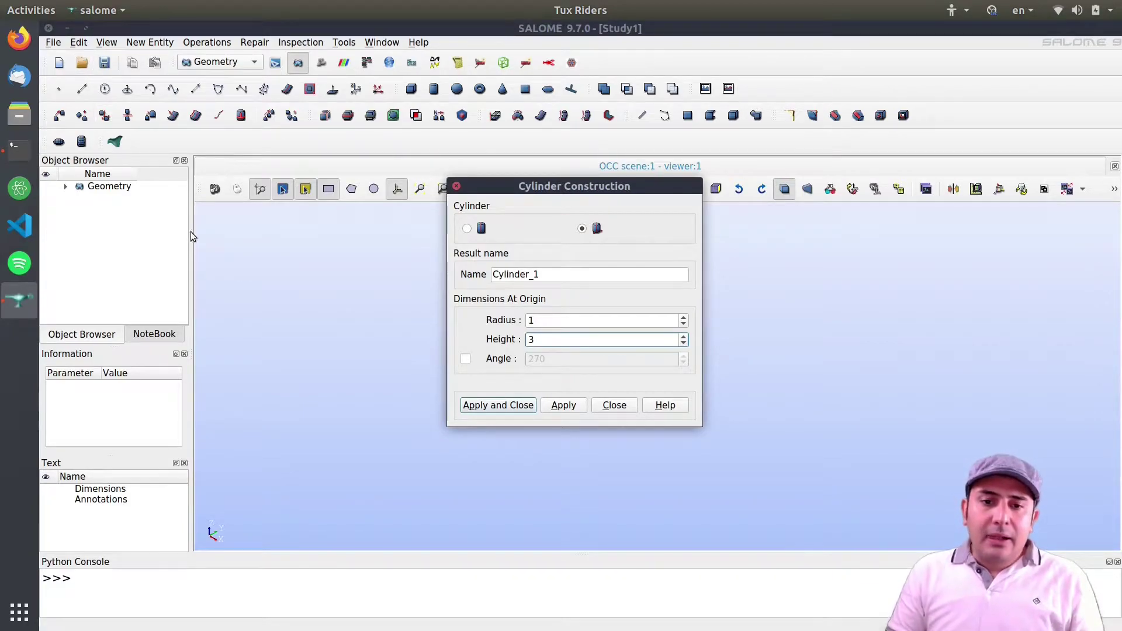
pyautogui.click(513, 408)
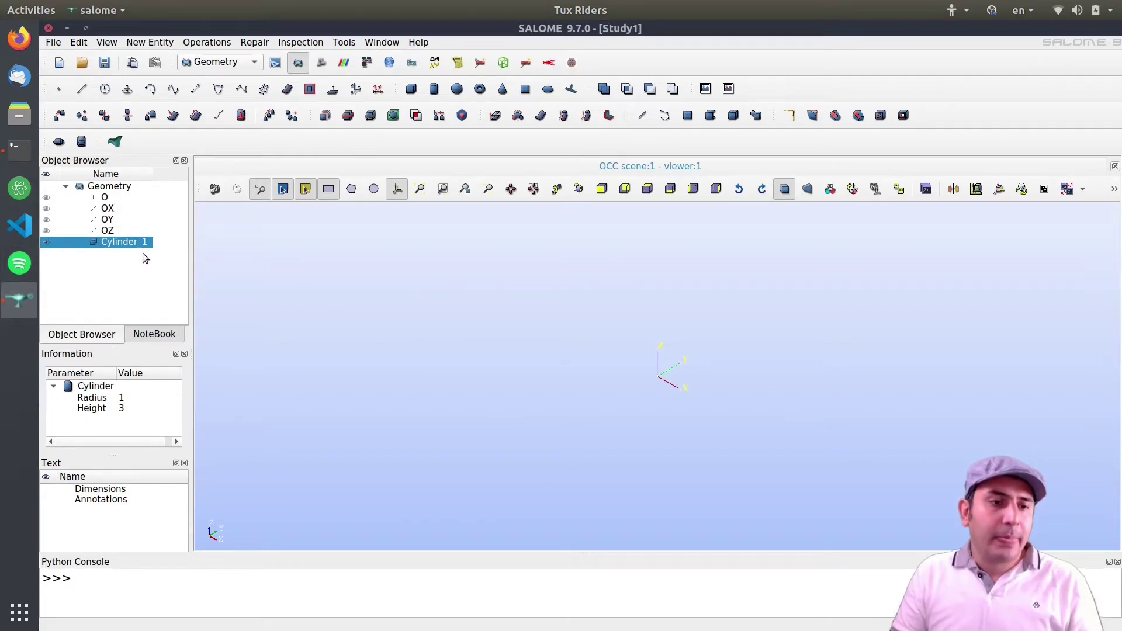
# - Fit the cylinder in view and orbit to inspect its side, base and top
pyautogui.click(419, 190)
pyautogui.moveTo(718, 396); pyautogui.dragTo(702, 340)
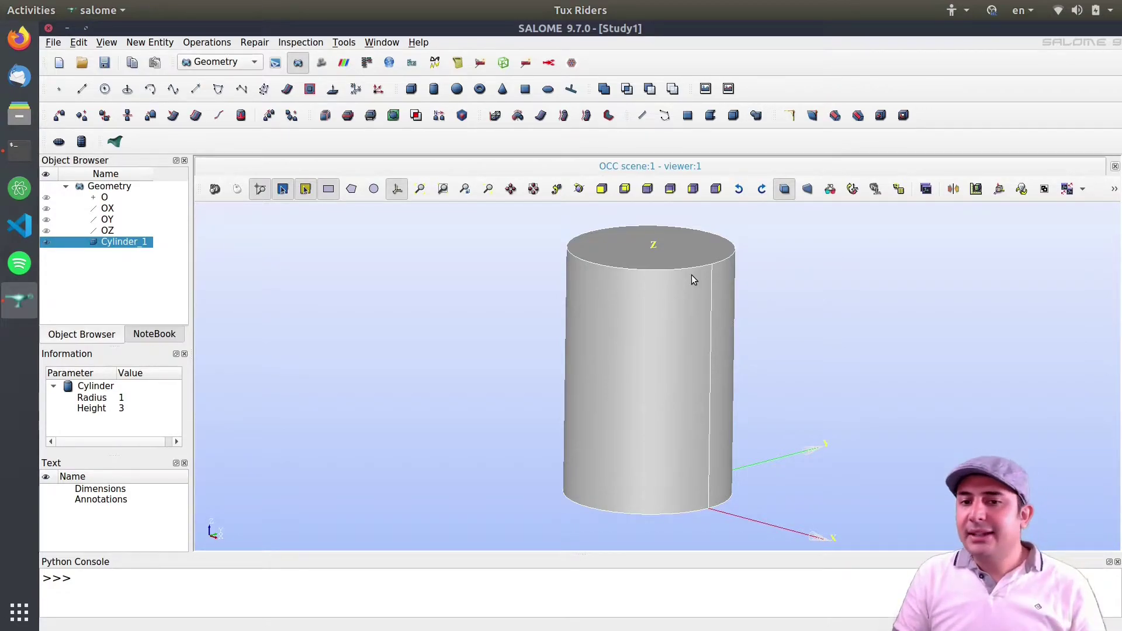
pyautogui.keyDown('ctrl'); pyautogui.moveTo(679, 385); pyautogui.dragTo(672, 323, button='right'); pyautogui.keyUp('ctrl')
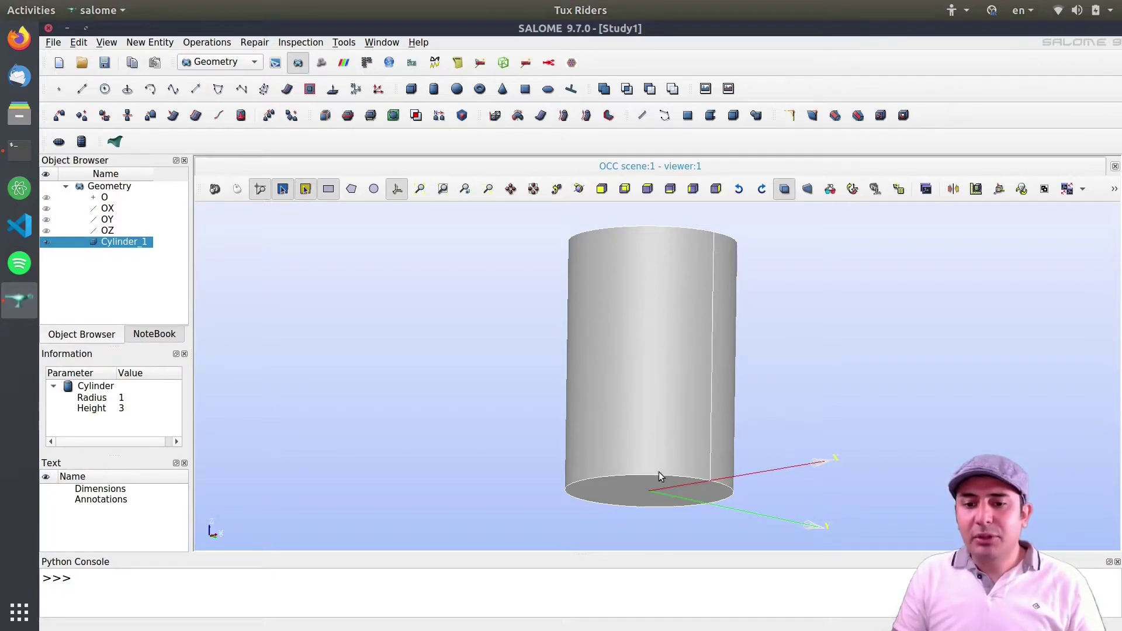
pyautogui.keyDown('ctrl'); pyautogui.moveTo(646, 314); pyautogui.dragTo(649, 229, button='right'); pyautogui.keyUp('ctrl')
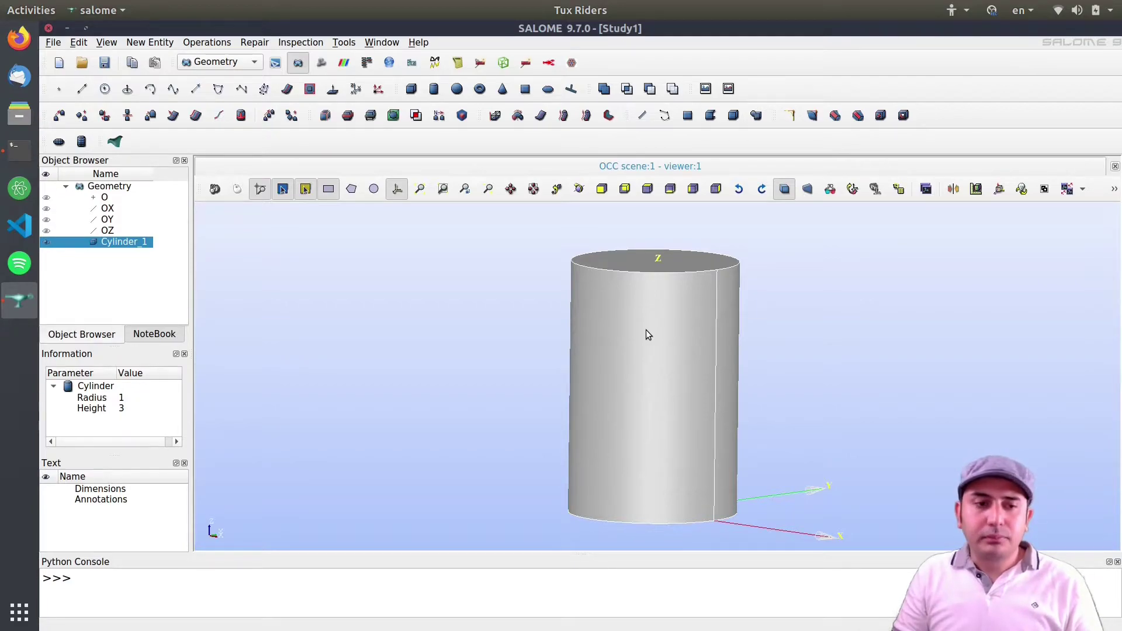
pyautogui.keyDown('ctrl'); pyautogui.moveTo(676, 322); pyautogui.dragTo(654, 306, button='middle'); pyautogui.keyUp('ctrl')
pyautogui.keyDown('ctrl'); pyautogui.moveTo(655, 299); pyautogui.dragTo(647, 322, button='right'); pyautogui.keyUp('ctrl')
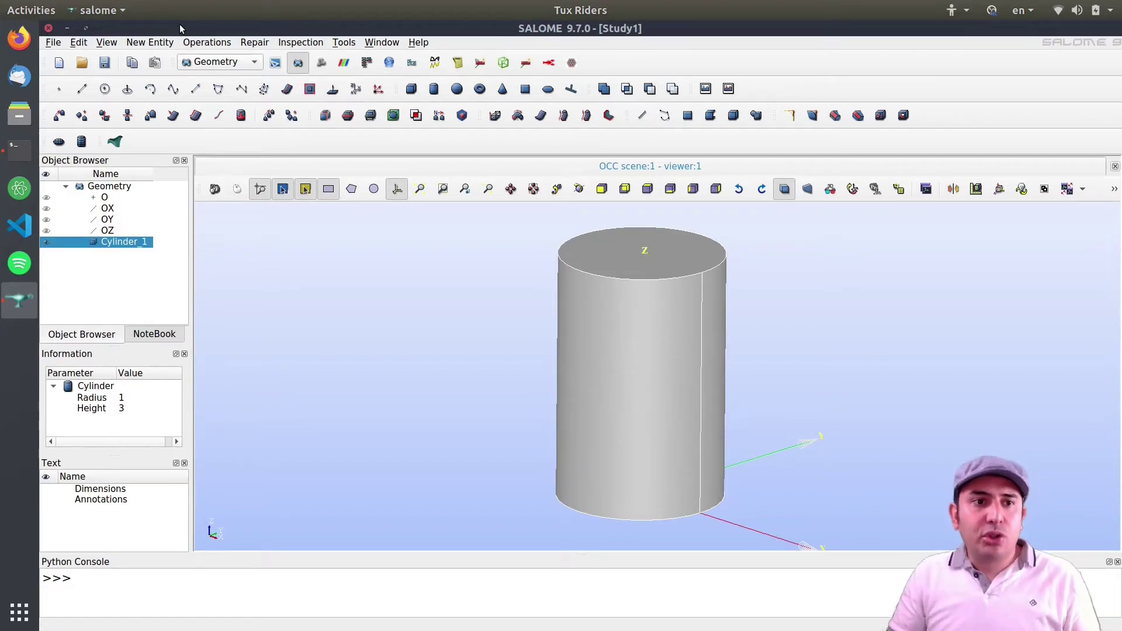
# - Start a new group on Cylinder_1 and set it to hold faces
pyautogui.click(225, 67)
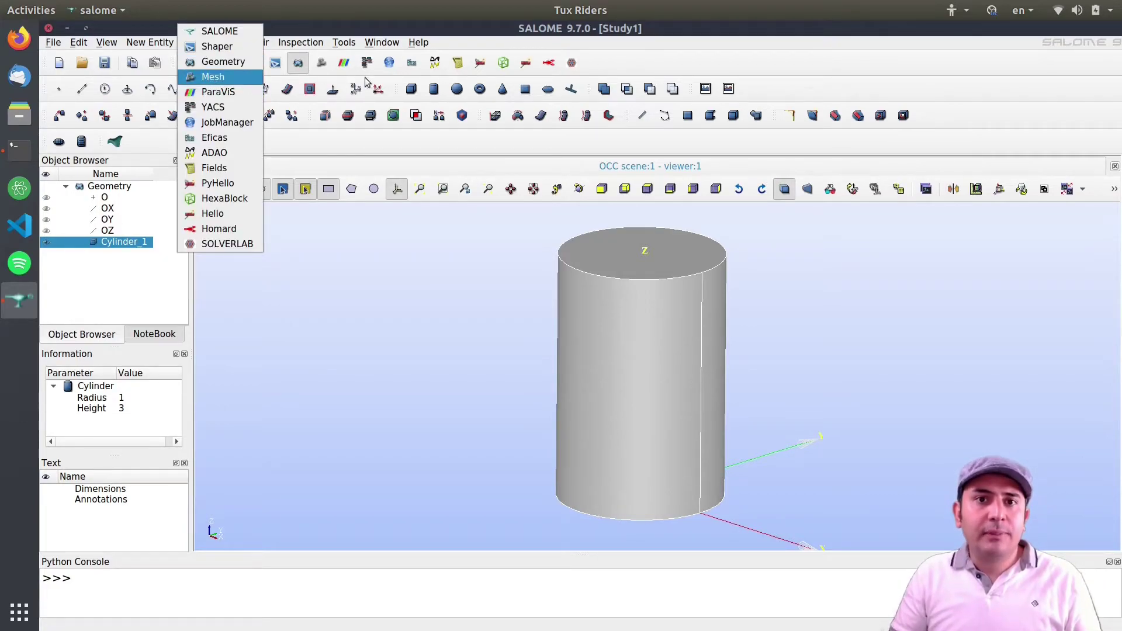
pyautogui.click(463, 27)
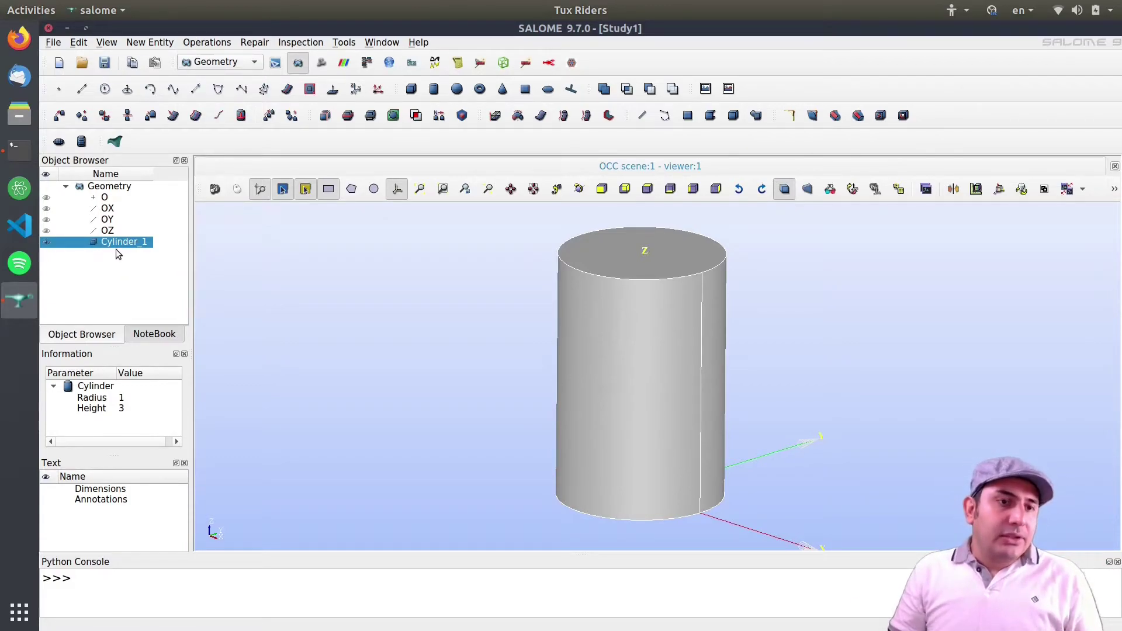
pyautogui.click(161, 46)
pyautogui.moveTo(158, 105)
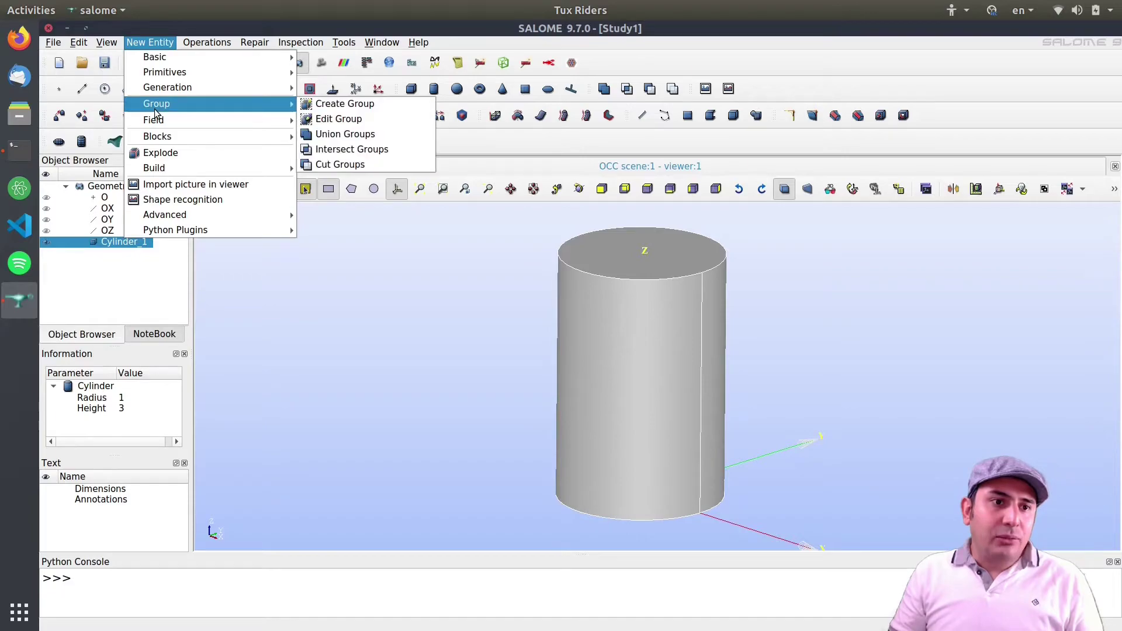
pyautogui.click(330, 106)
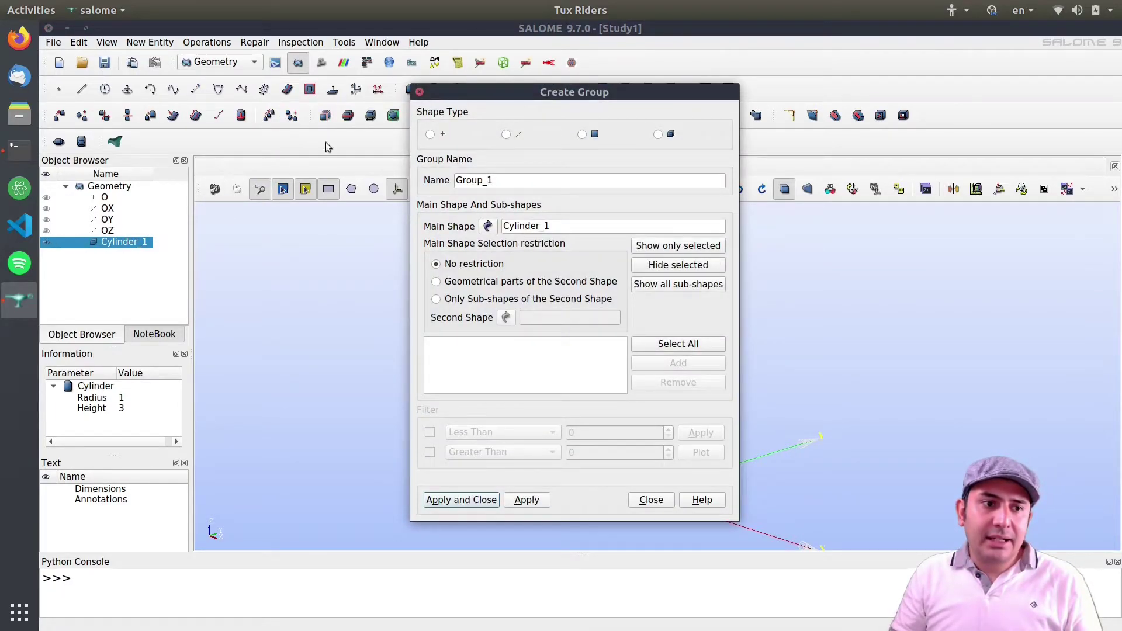
pyautogui.moveTo(549, 92); pyautogui.dragTo(302, 83)
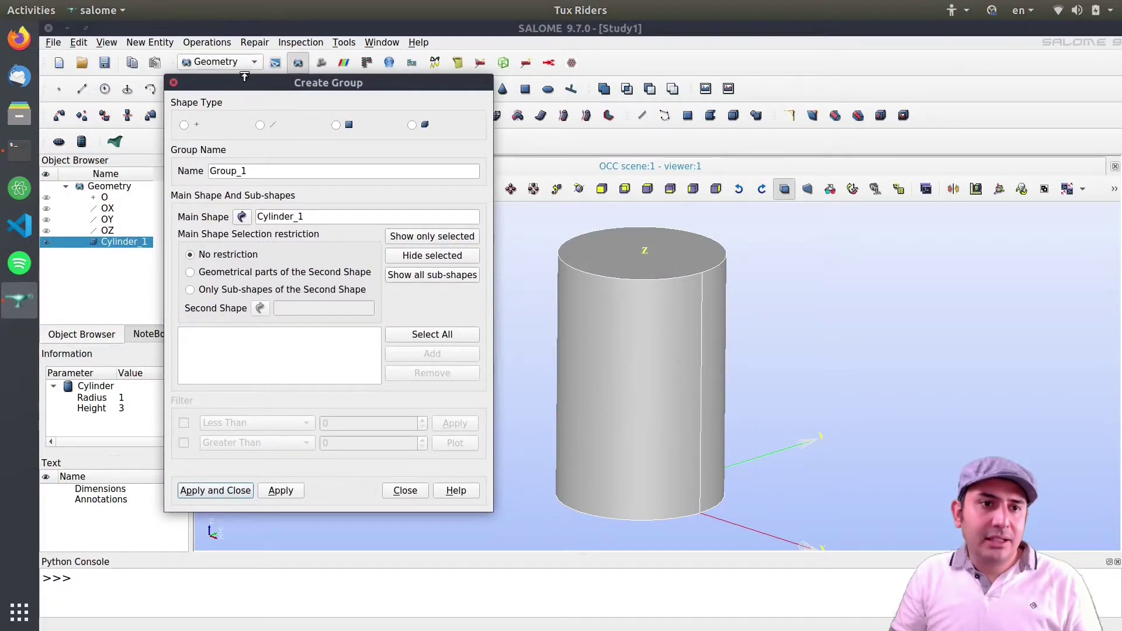
pyautogui.click(337, 127)
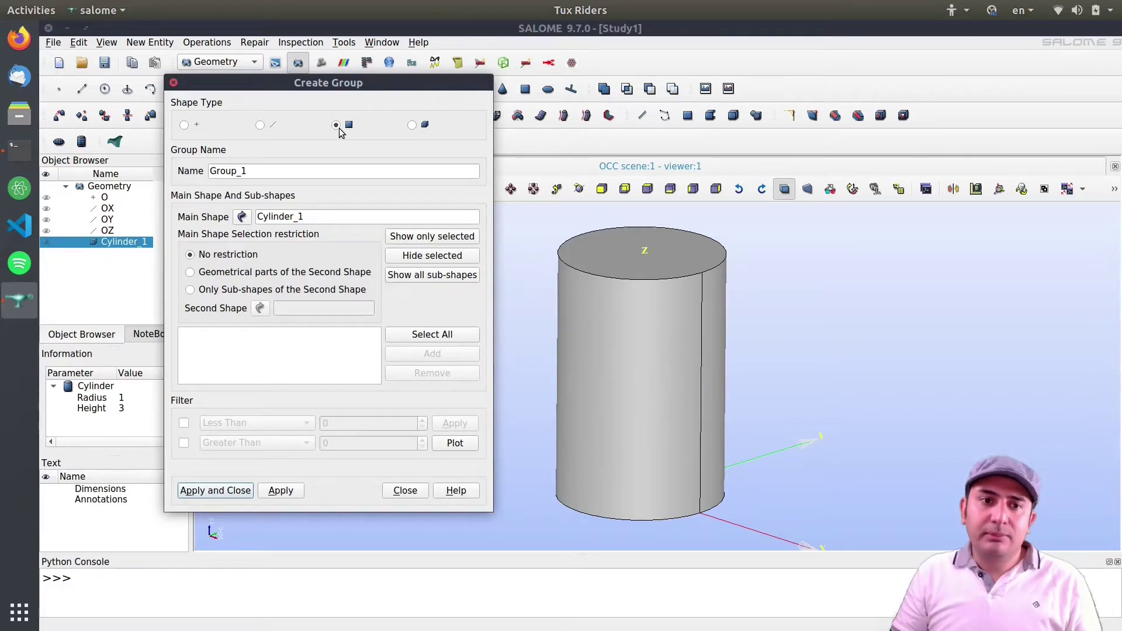
# - Name the group wall, add the cylinder's side face and apply
pyautogui.moveTo(311, 86); pyautogui.dragTo(289, 83)
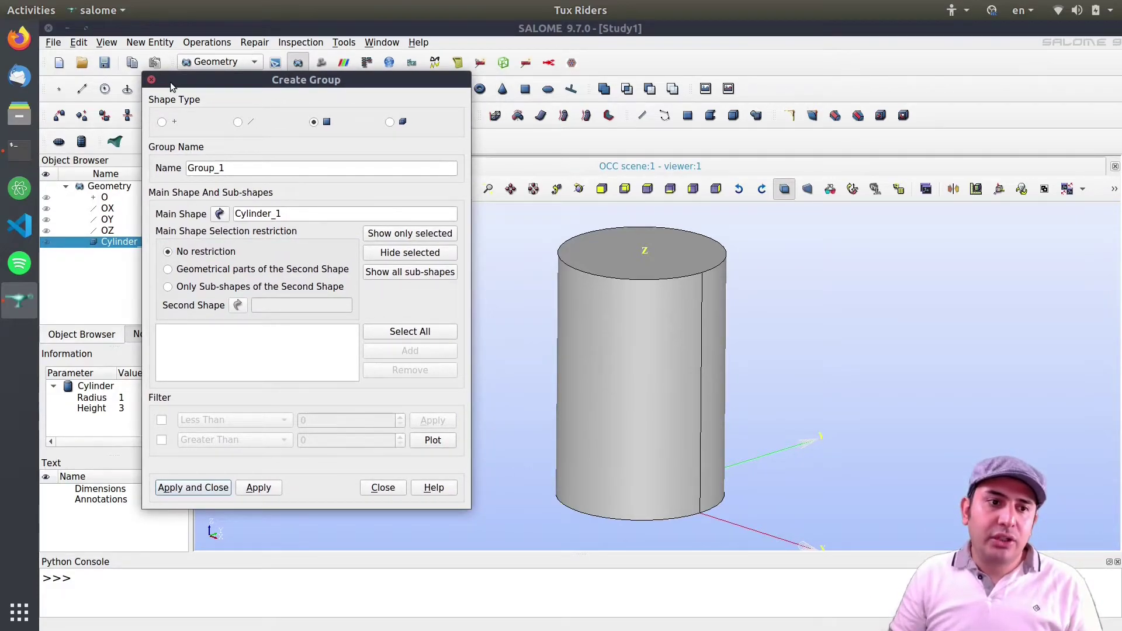
pyautogui.moveTo(277, 168); pyautogui.dragTo(178, 168)
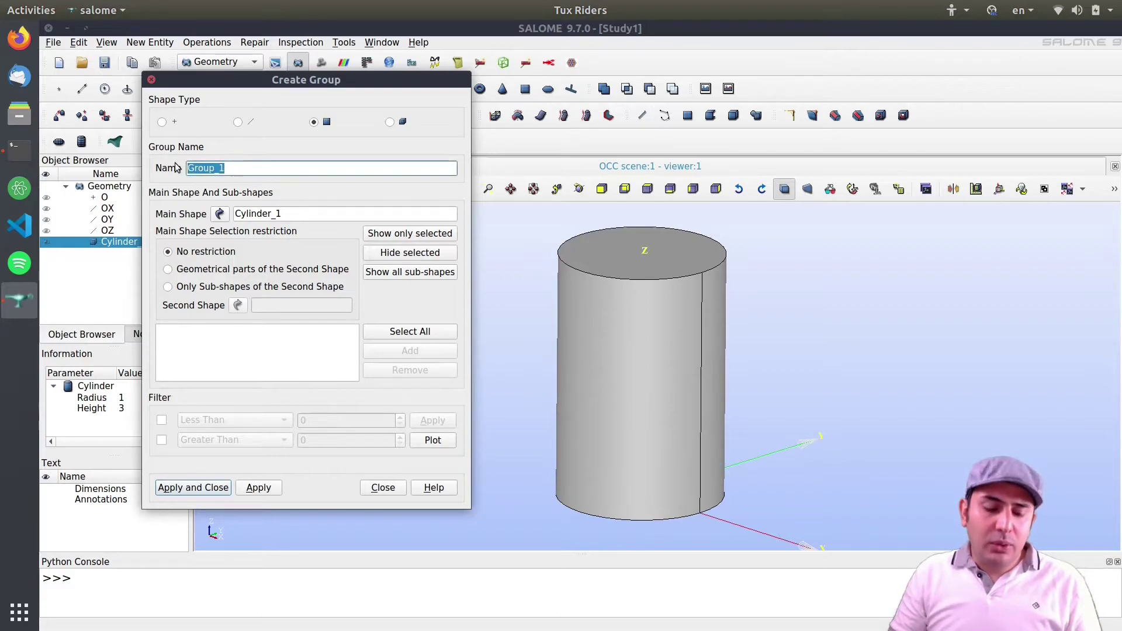
pyautogui.write('wall')
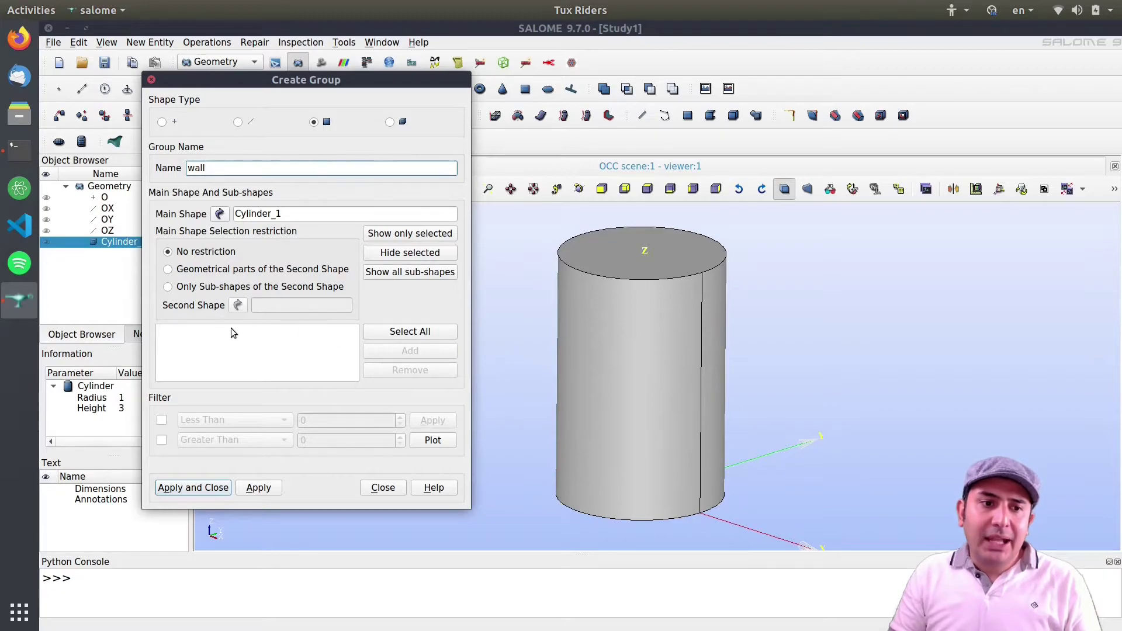
pyautogui.click(631, 355)
pyautogui.click(403, 350)
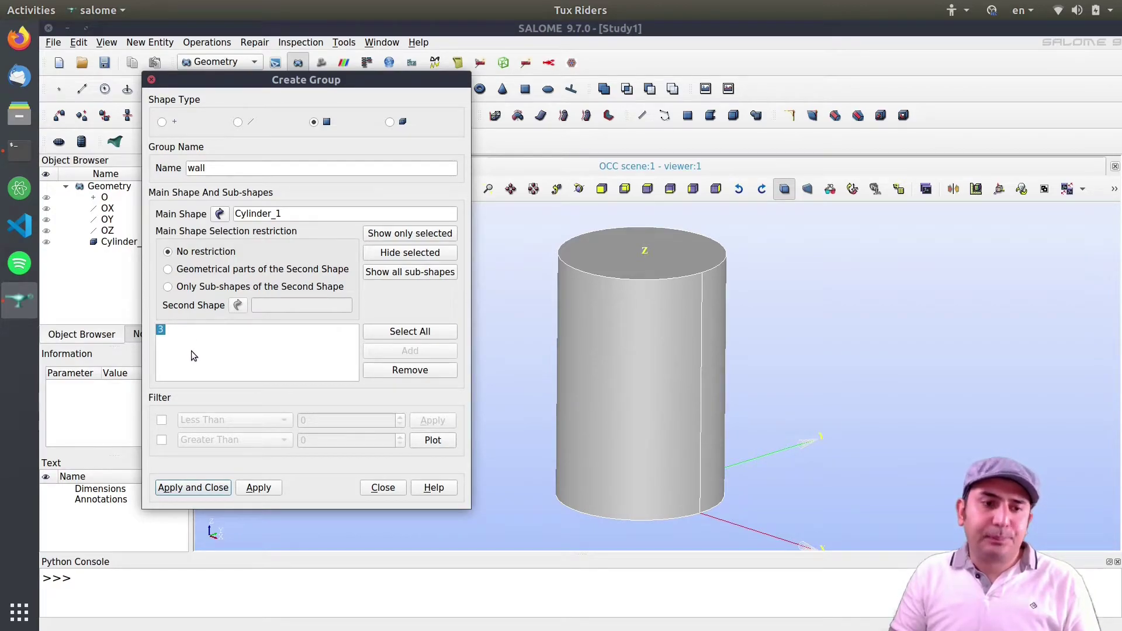
pyautogui.click(266, 490)
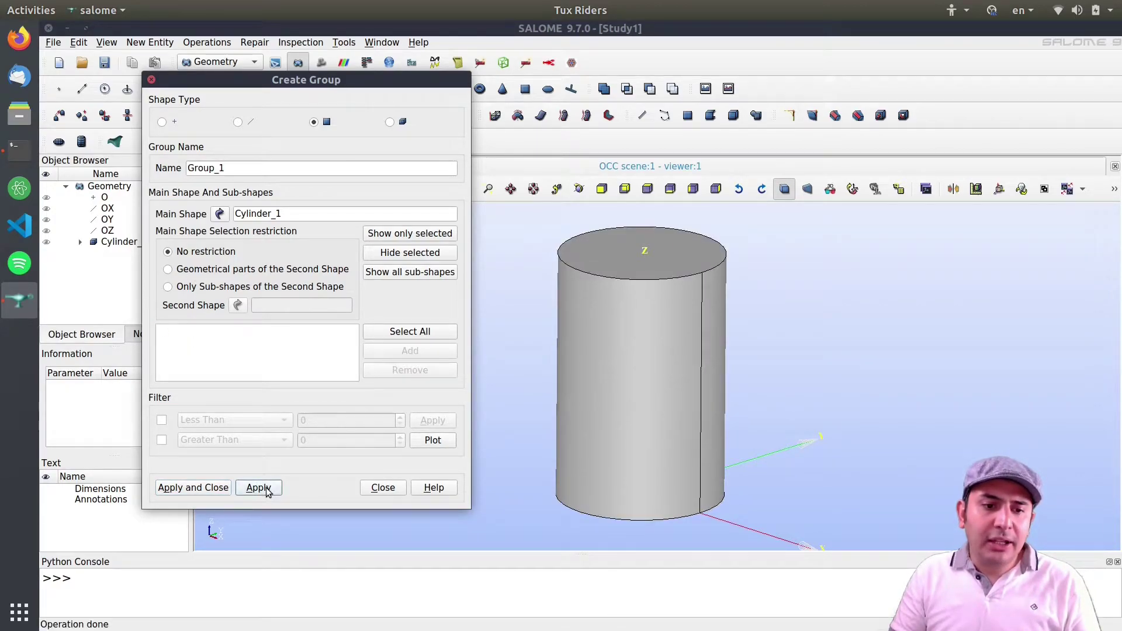
# - Check the new wall group under Cylinder_1, then close the group dialog
pyautogui.moveTo(327, 79); pyautogui.dragTo(379, 71)
pyautogui.click(81, 242)
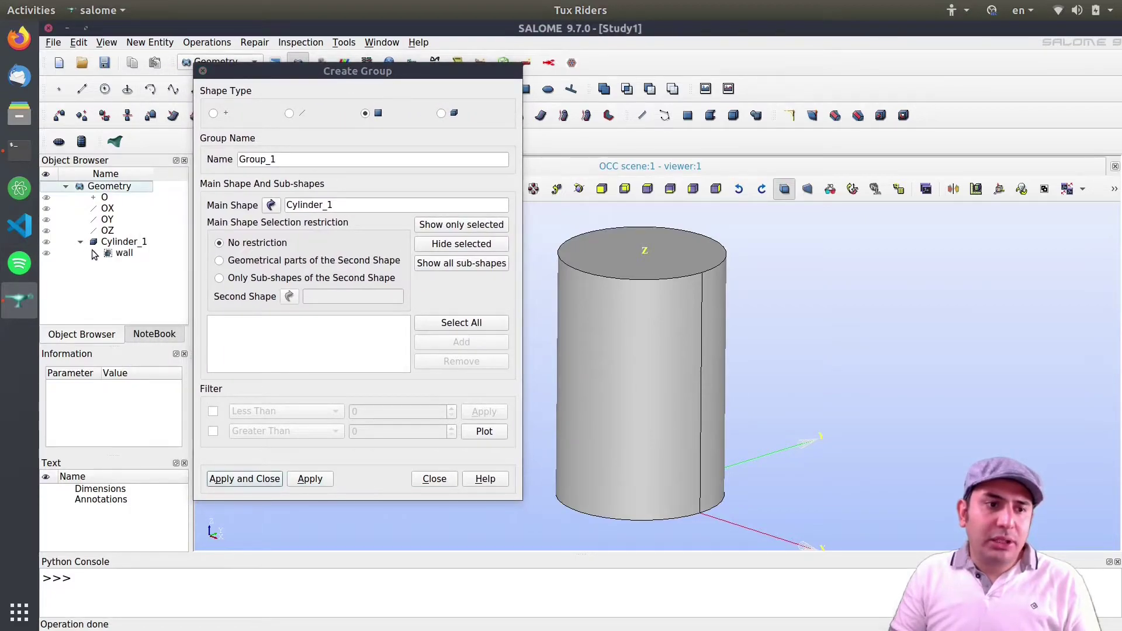
pyautogui.click(46, 255)
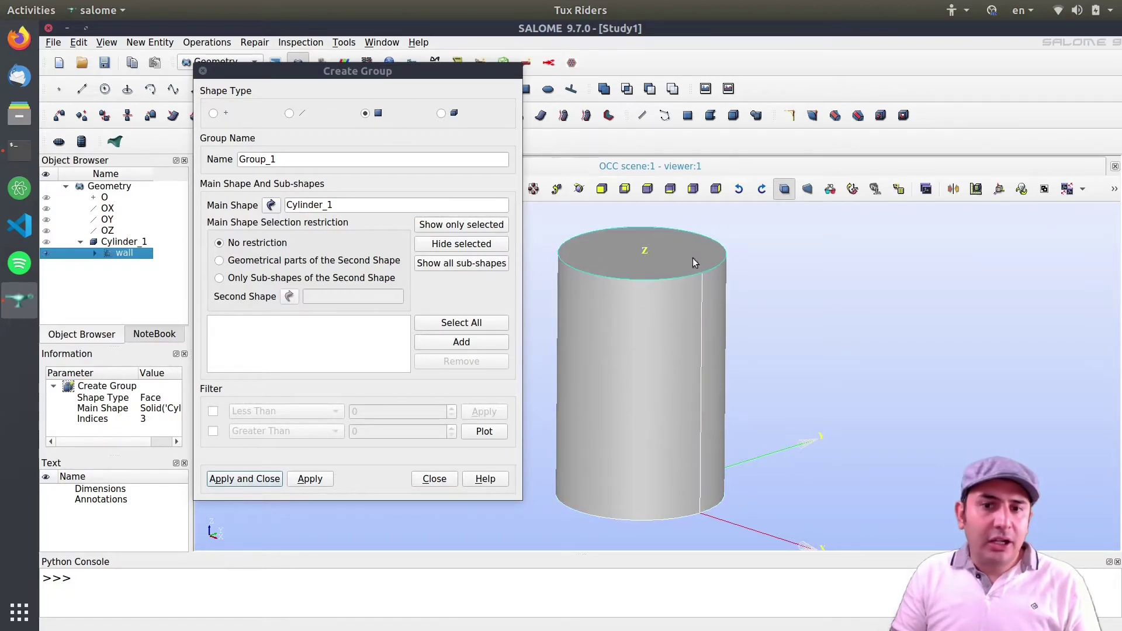
pyautogui.moveTo(726, 291)
pyautogui.keyDown('ctrl'); pyautogui.mouseDown(button='right')
pyautogui.moveTo(726, 316)
pyautogui.moveTo(727, 295)
pyautogui.mouseUp(button='right'); pyautogui.keyUp('ctrl')
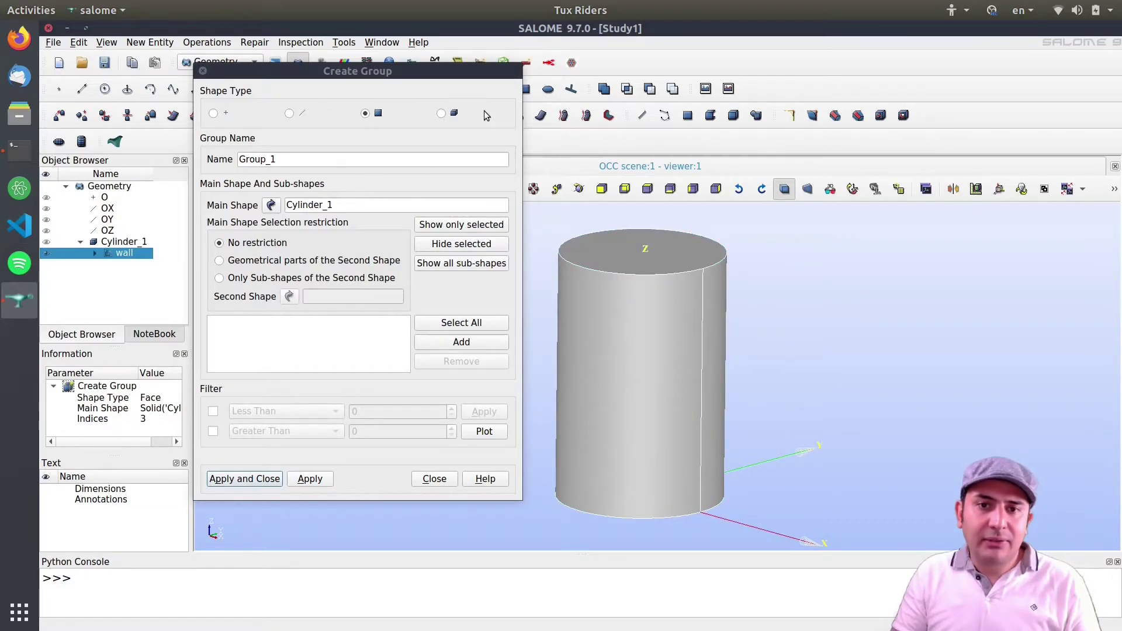
pyautogui.click(203, 70)
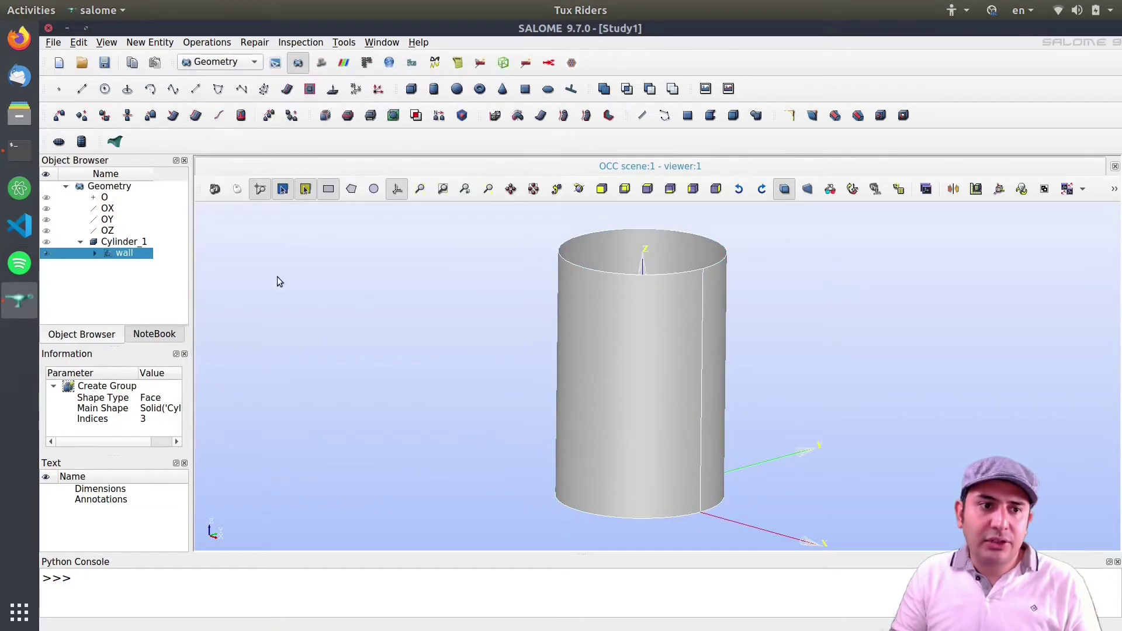
pyautogui.click(99, 281)
# - Hide solid Cylinder_1, leaving the wall group's open tube visible, and inspect it
pyautogui.click(51, 242)
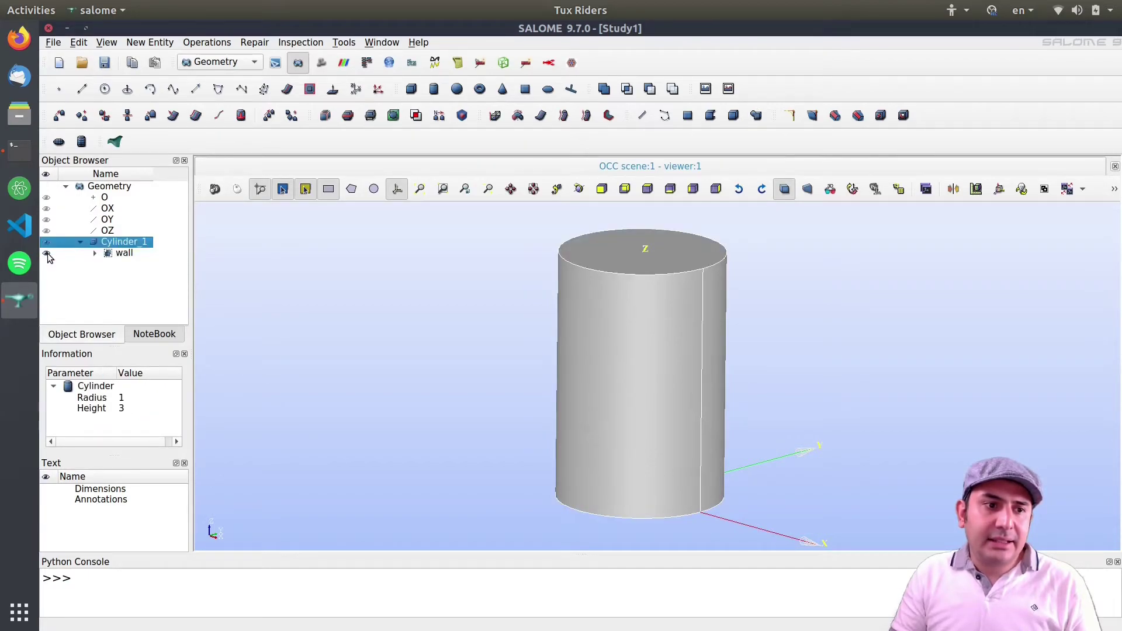
pyautogui.click(47, 252)
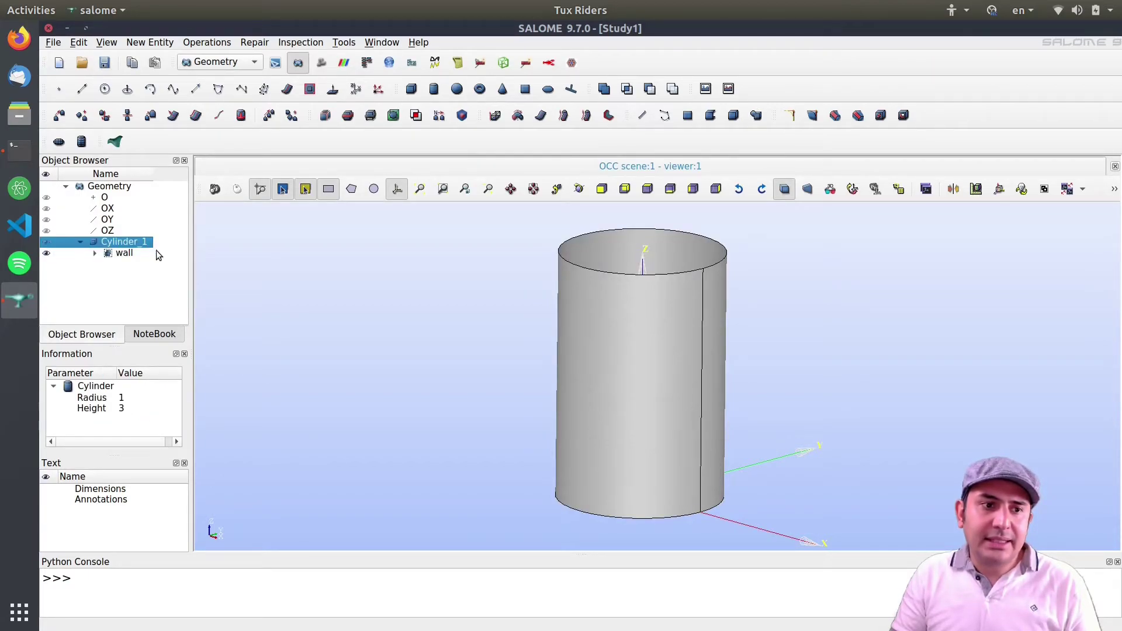
pyautogui.keyDown('ctrl'); pyautogui.moveTo(674, 286); pyautogui.dragTo(694, 309, button='right'); pyautogui.keyUp('ctrl')
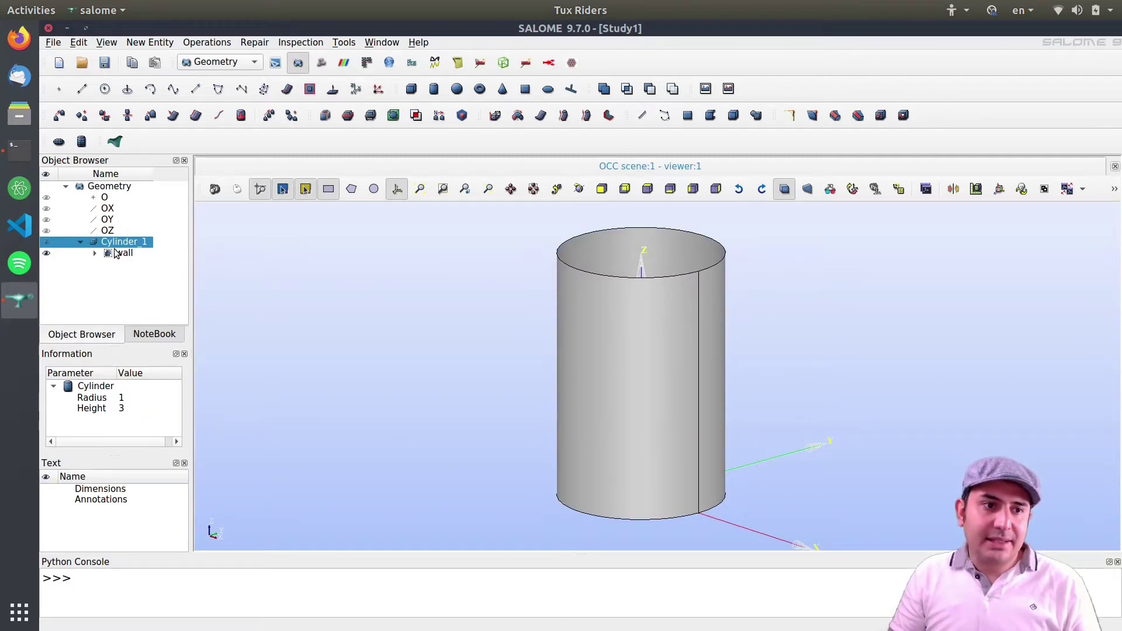
pyautogui.rightClick(139, 249)
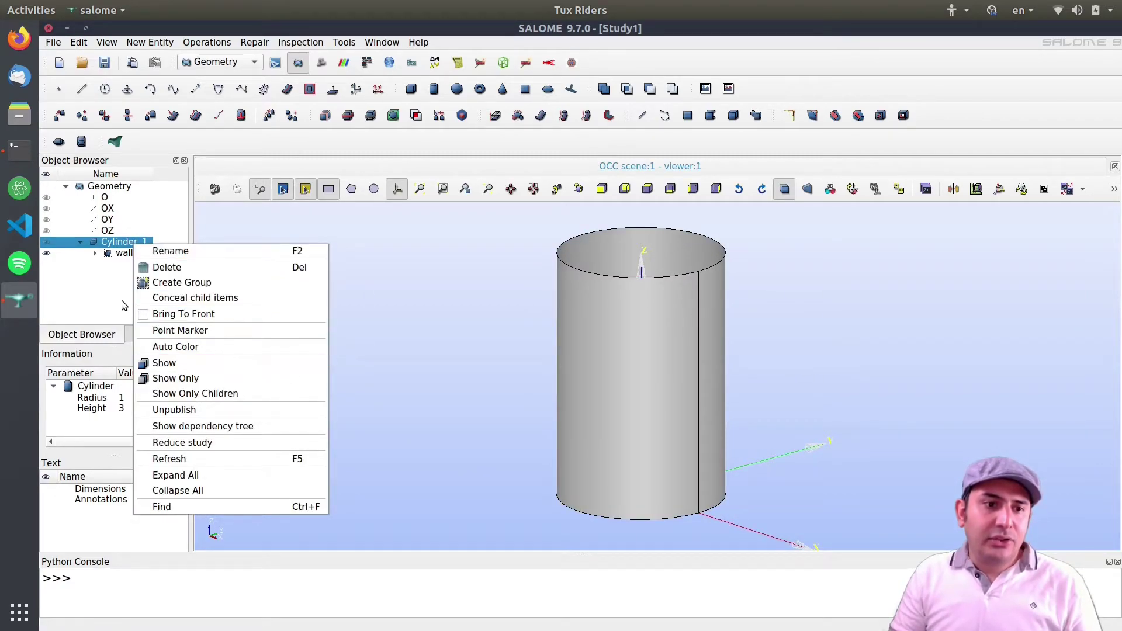
# - Start another face group on Cylinder_1 and name it inlet
pyautogui.click(166, 283)
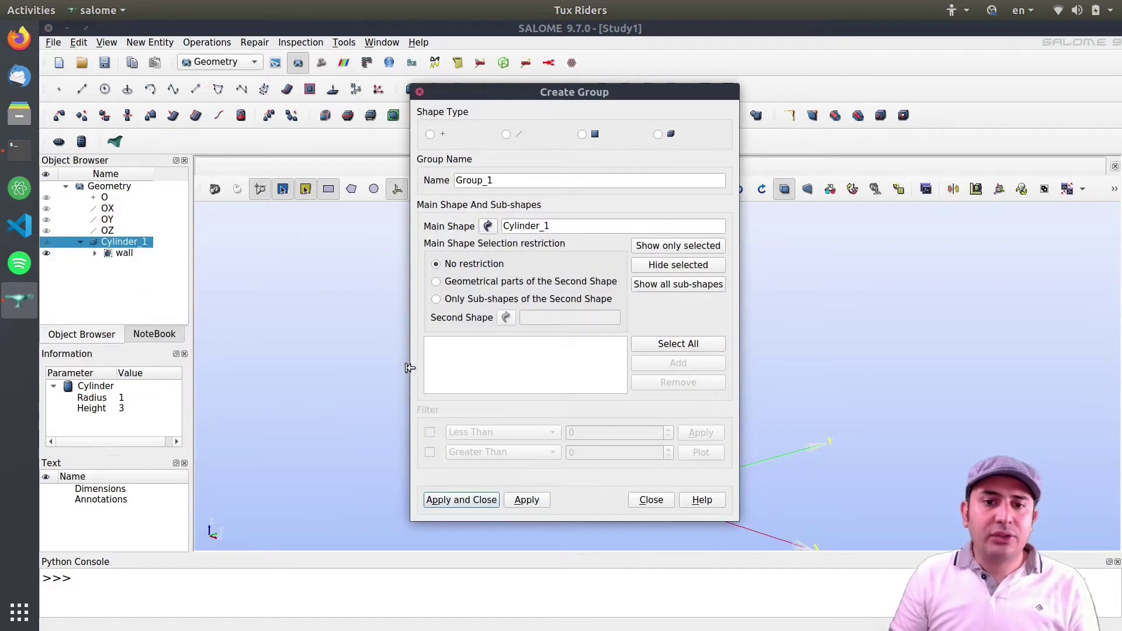
pyautogui.click(593, 135)
pyautogui.doubleClick(518, 182)
pyautogui.write('inlet')
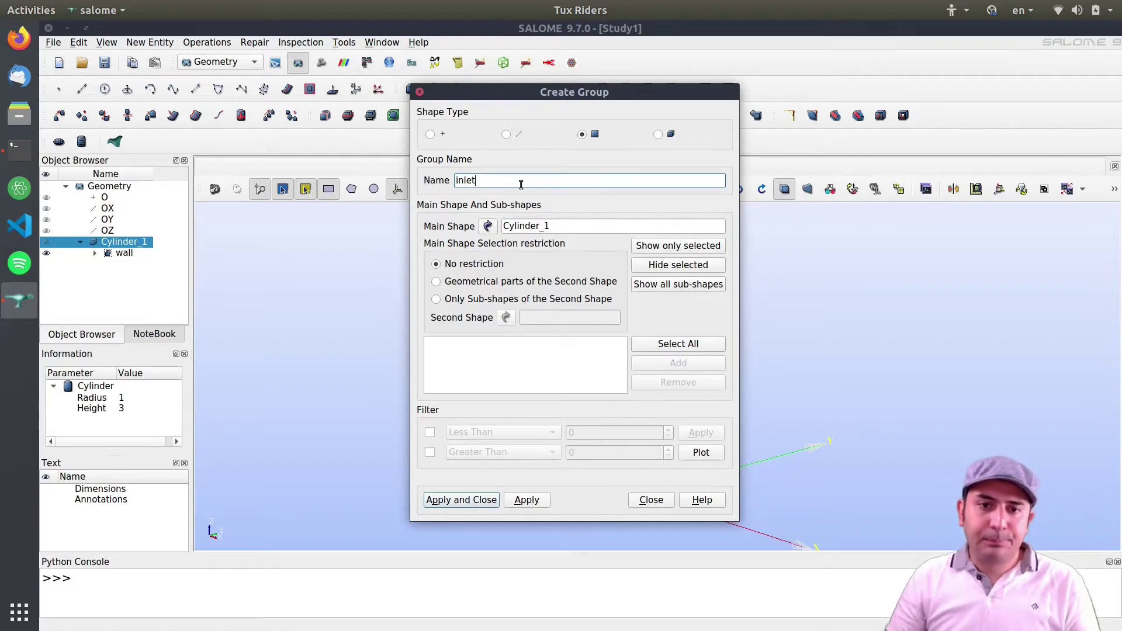
pyautogui.moveTo(572, 98); pyautogui.dragTo(360, 96)
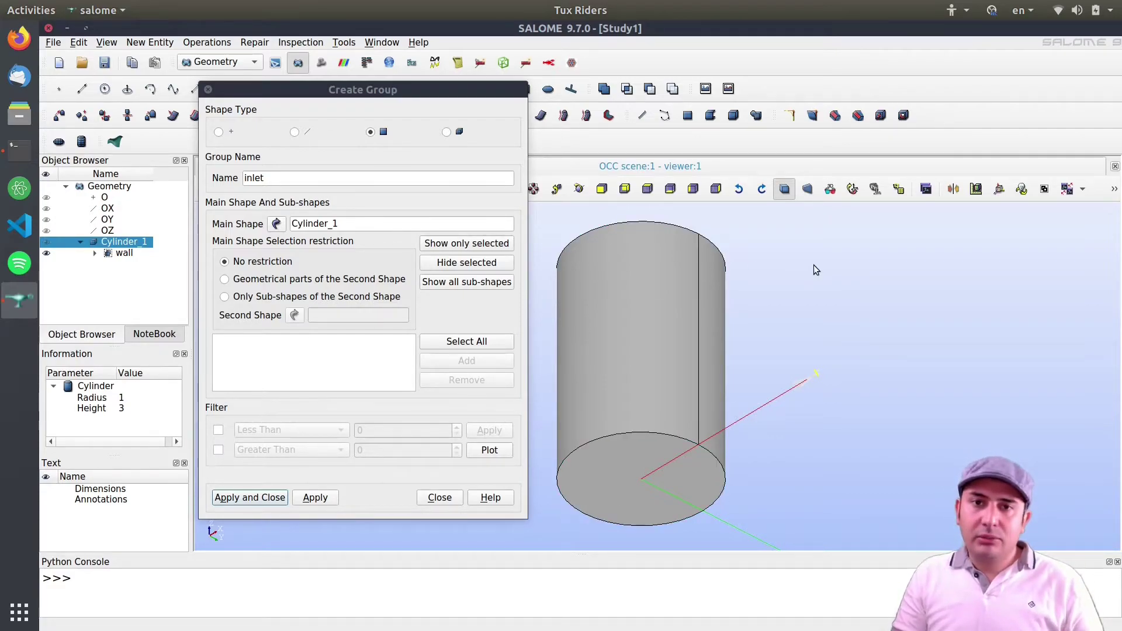
# - Add the cylinder's bottom face to the inlet group and apply it
pyautogui.keyDown('ctrl'); pyautogui.moveTo(731, 301); pyautogui.dragTo(719, 409, button='right'); pyautogui.keyUp('ctrl')
pyautogui.keyDown('ctrl'); pyautogui.moveTo(660, 378); pyautogui.dragTo(665, 352, button='middle'); pyautogui.keyUp('ctrl')
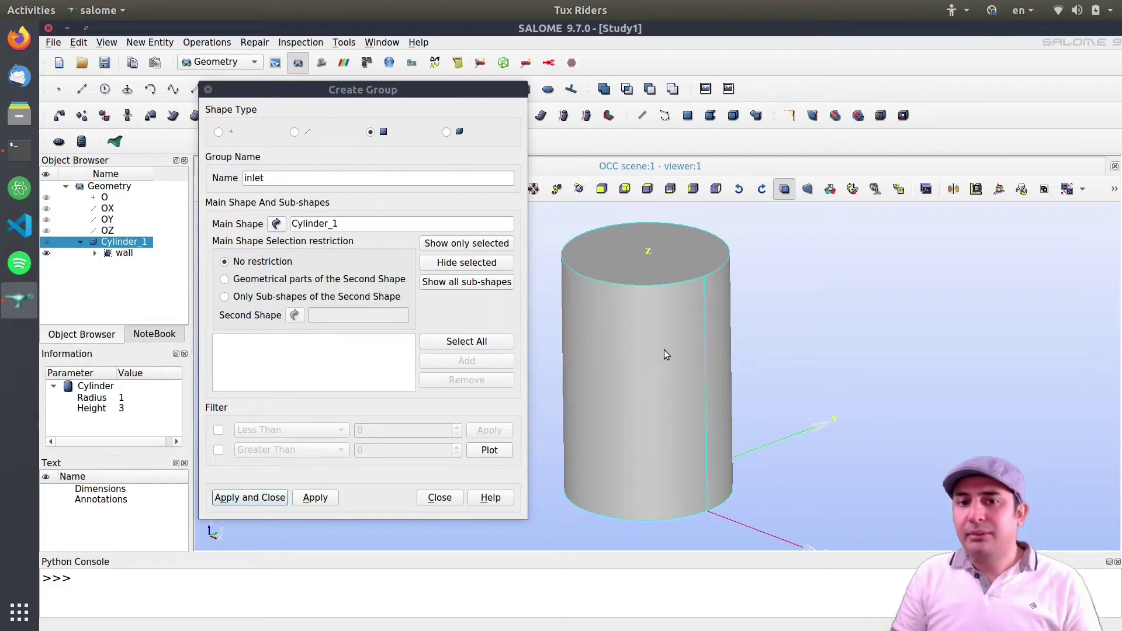
pyautogui.keyDown('ctrl'); pyautogui.moveTo(678, 379); pyautogui.dragTo(624, 484, button='right'); pyautogui.keyUp('ctrl')
pyautogui.click(624, 485)
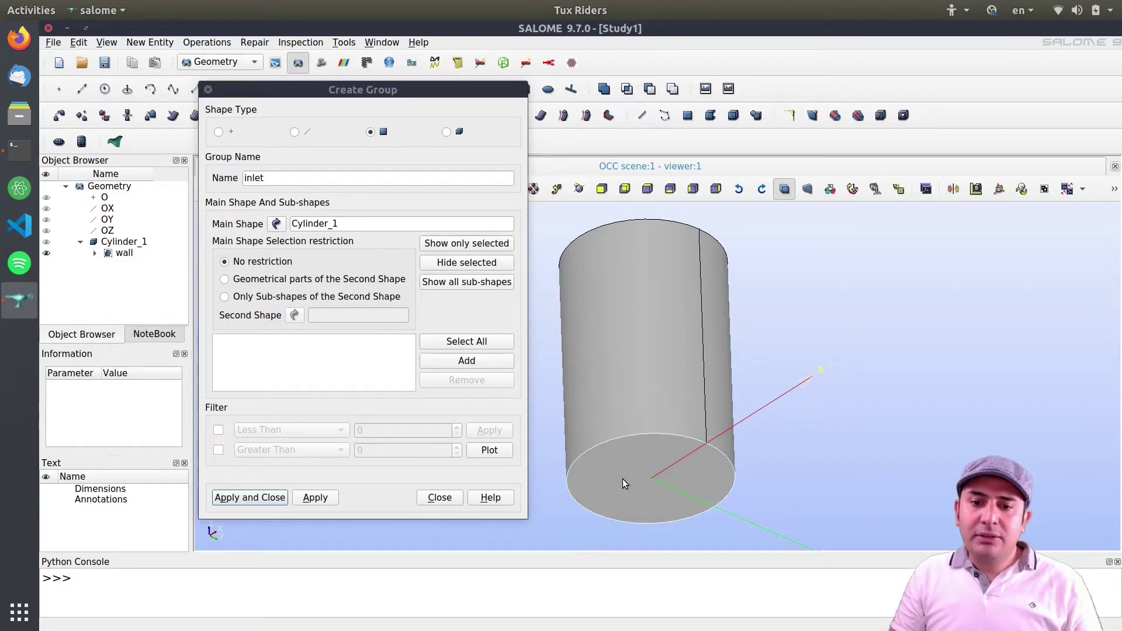
pyautogui.click(464, 361)
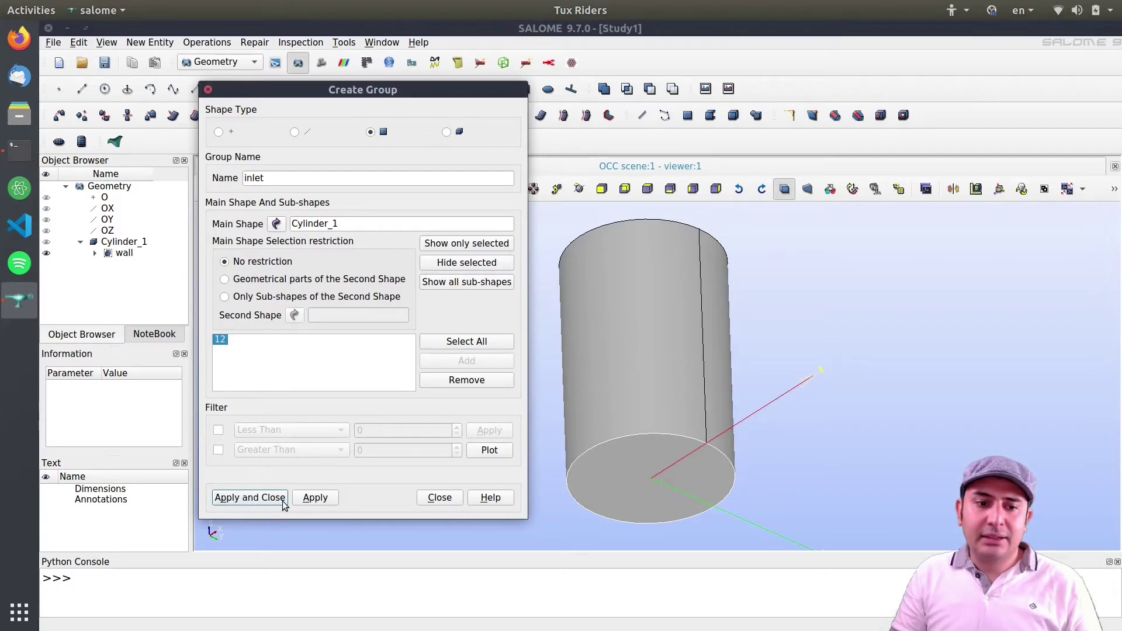
pyautogui.click(314, 497)
# - Begin a further face group, naming it outlet
pyautogui.click(306, 174)
pyautogui.doubleClick(304, 172)
pyautogui.write('outlet')
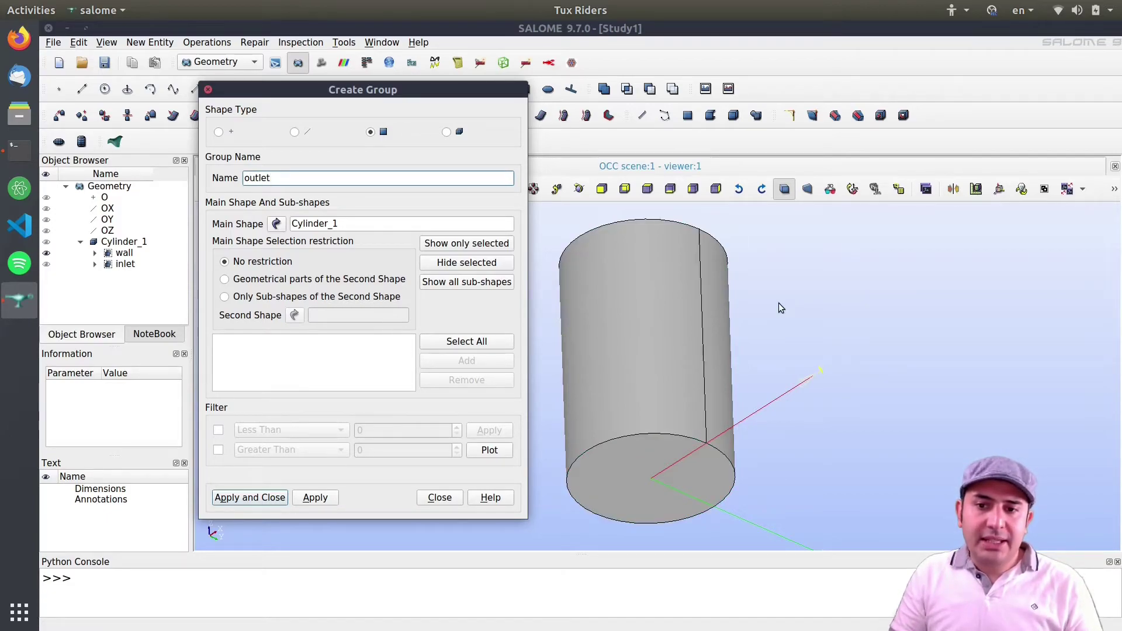
# - Add the cylinder's top face to the outlet group and create it
pyautogui.keyDown('ctrl'); pyautogui.moveTo(777, 306); pyautogui.dragTo(760, 432, button='right'); pyautogui.keyUp('ctrl')
pyautogui.click(648, 292)
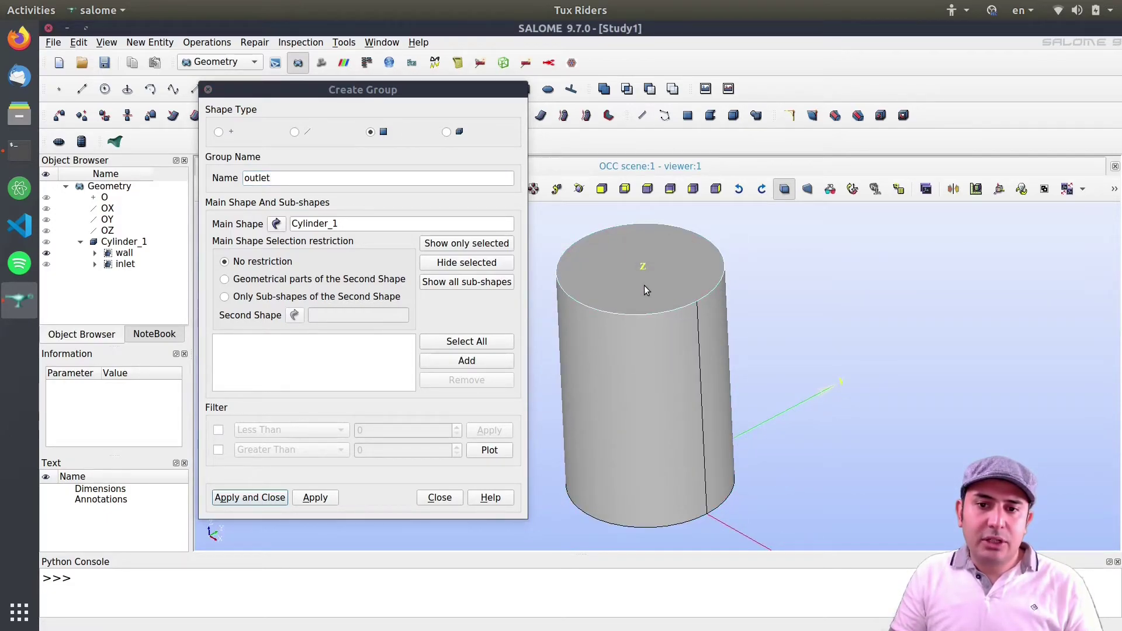
pyautogui.click(466, 361)
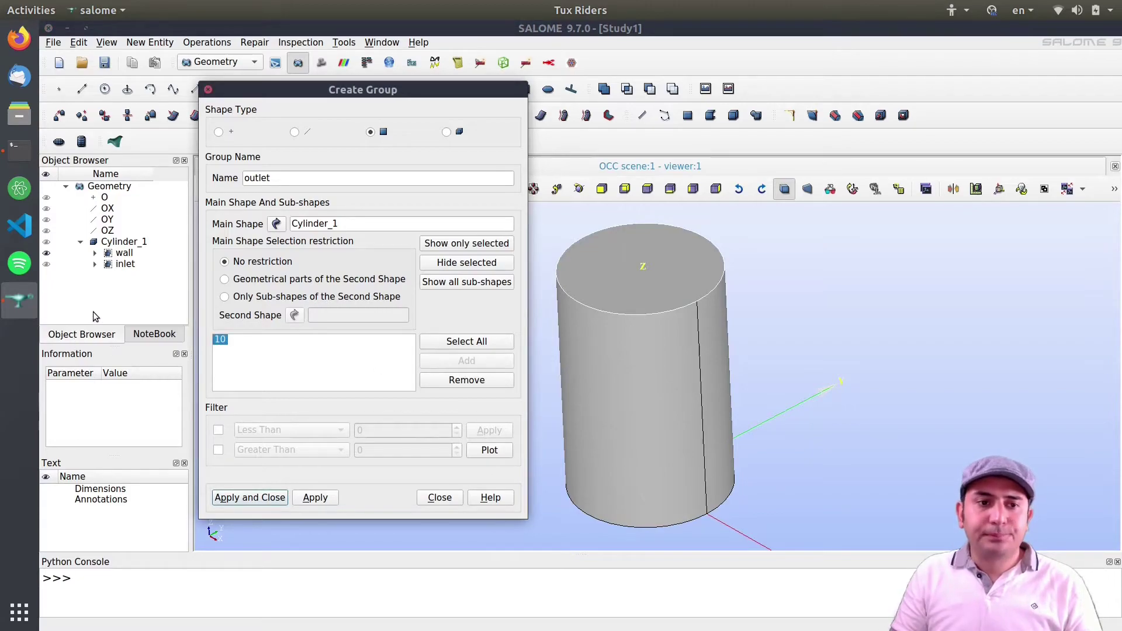
pyautogui.click(267, 497)
# - Check the wall and inlet groups by toggling their visibility, then switch to Mesh
pyautogui.click(47, 255)
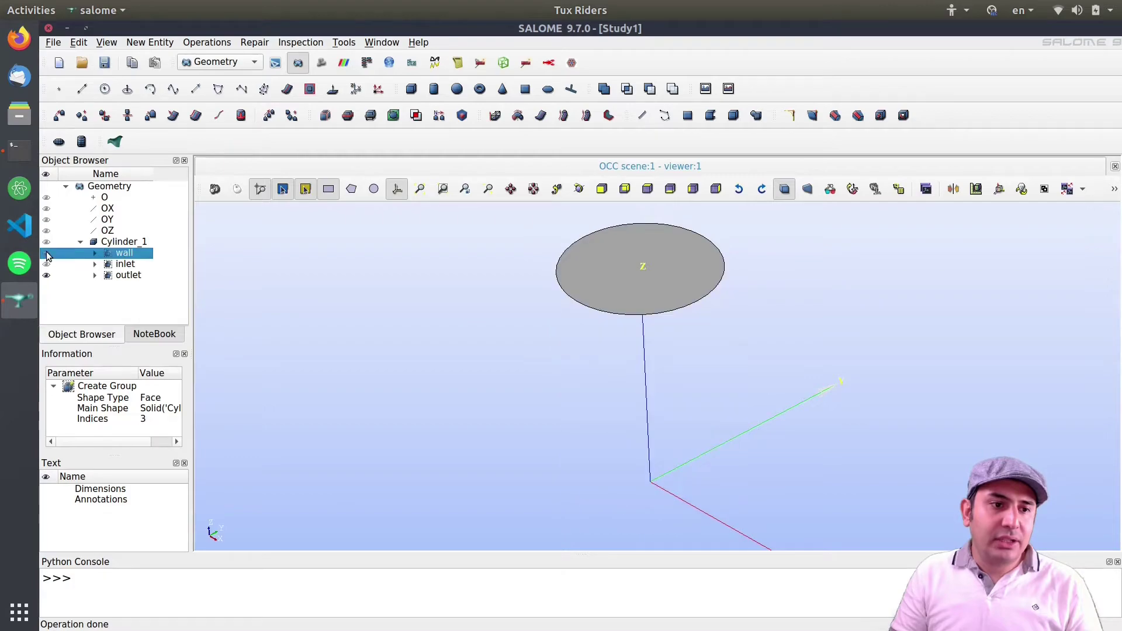
pyautogui.keyDown('ctrl'); pyautogui.moveTo(602, 361); pyautogui.dragTo(624, 324, button='right'); pyautogui.keyUp('ctrl')
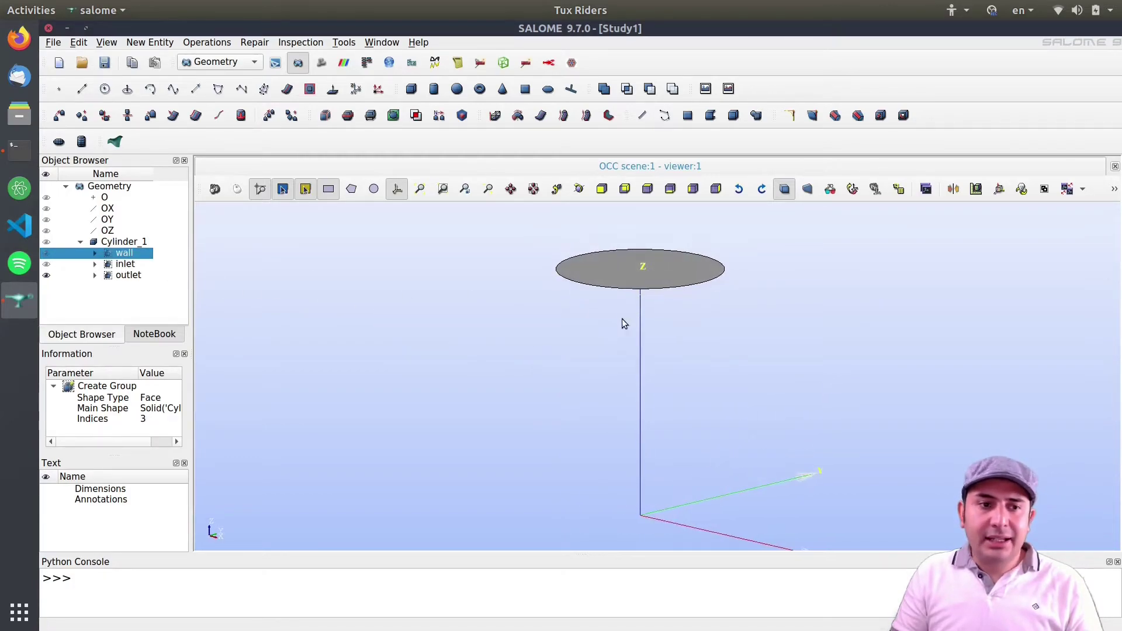
pyautogui.click(47, 264)
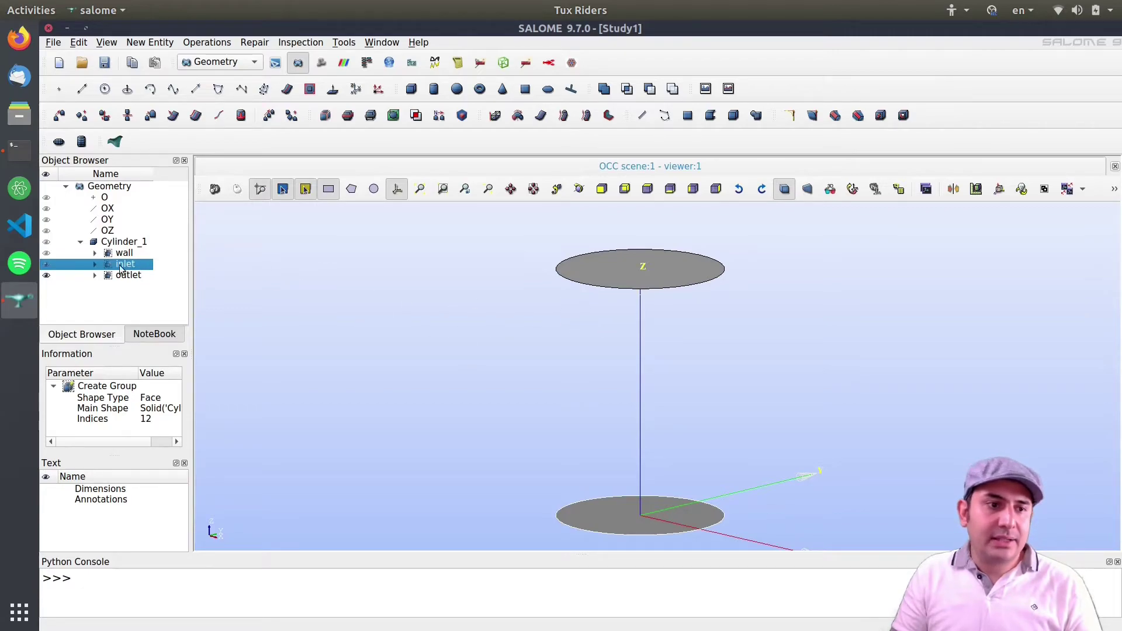
pyautogui.click(47, 253)
pyautogui.click(58, 244)
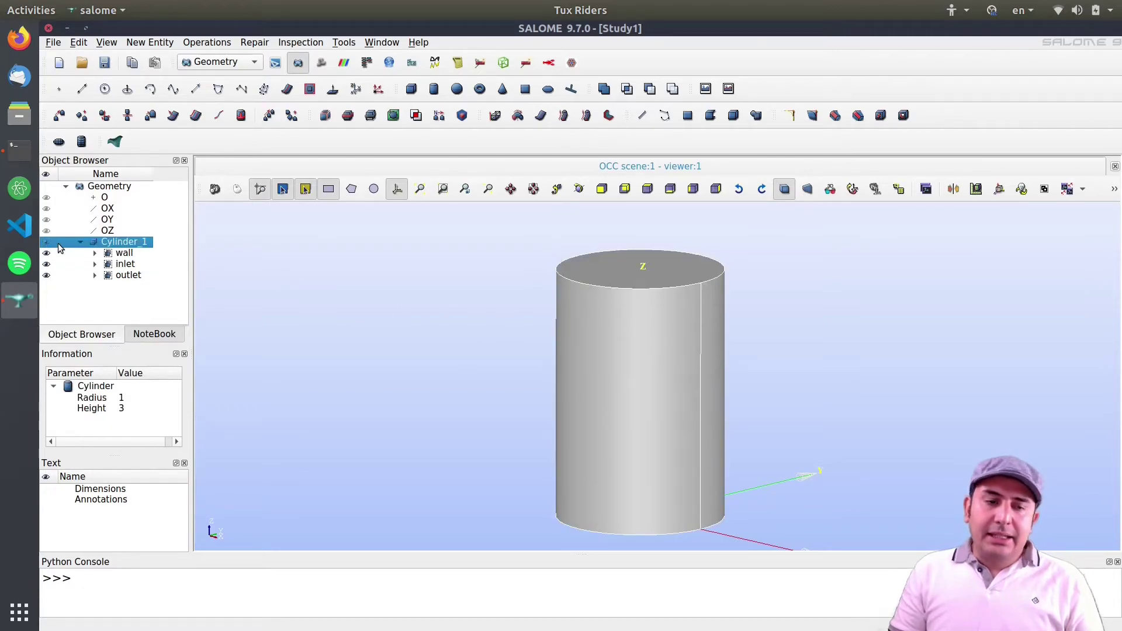
pyautogui.moveTo(590, 301)
pyautogui.keyDown('ctrl'); pyautogui.mouseDown(button='middle')
pyautogui.moveTo(582, 283)
pyautogui.moveTo(597, 291)
pyautogui.mouseUp(button='middle'); pyautogui.keyUp('ctrl')
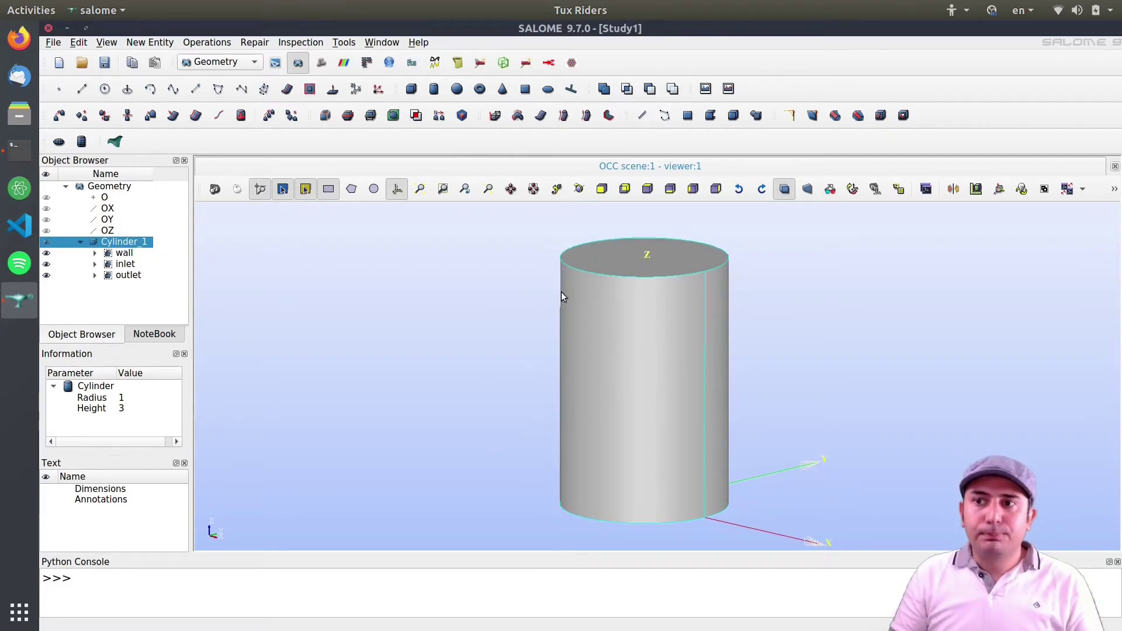
pyautogui.click(220, 63)
pyautogui.click(219, 77)
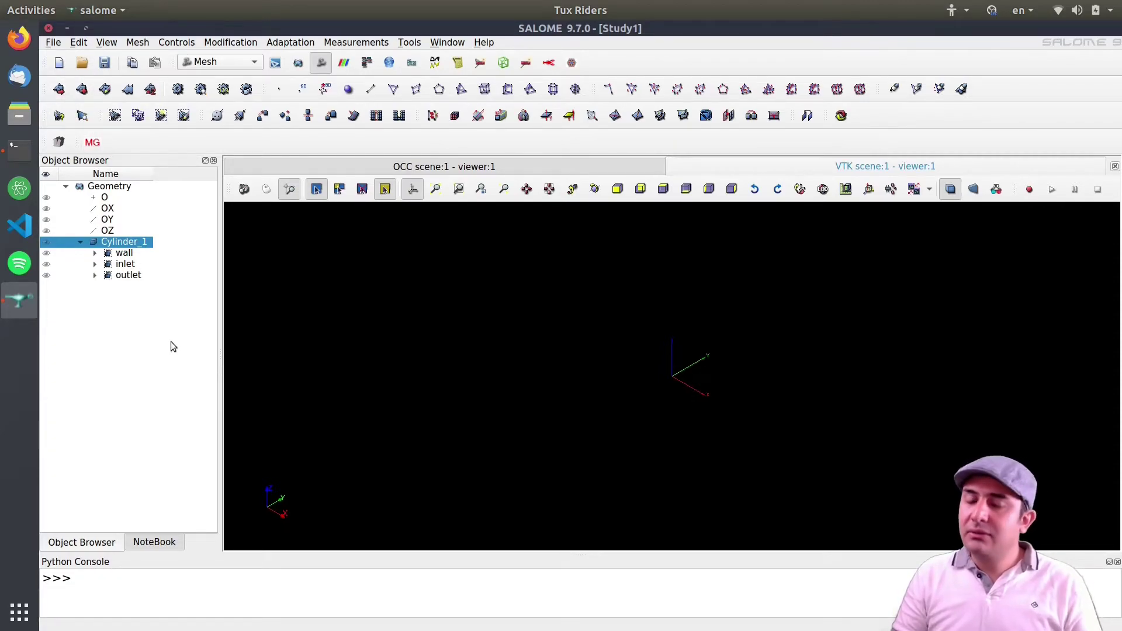
# - Start a new mesh on Cylinder_1 with Tetrahedral type and NETGEN 1D-2D-3D algorithm
pyautogui.click(59, 88)
pyautogui.moveTo(531, 170)
pyautogui.mouseDown()
pyautogui.moveTo(258, 148)
pyautogui.moveTo(314, 142)
pyautogui.mouseUp()
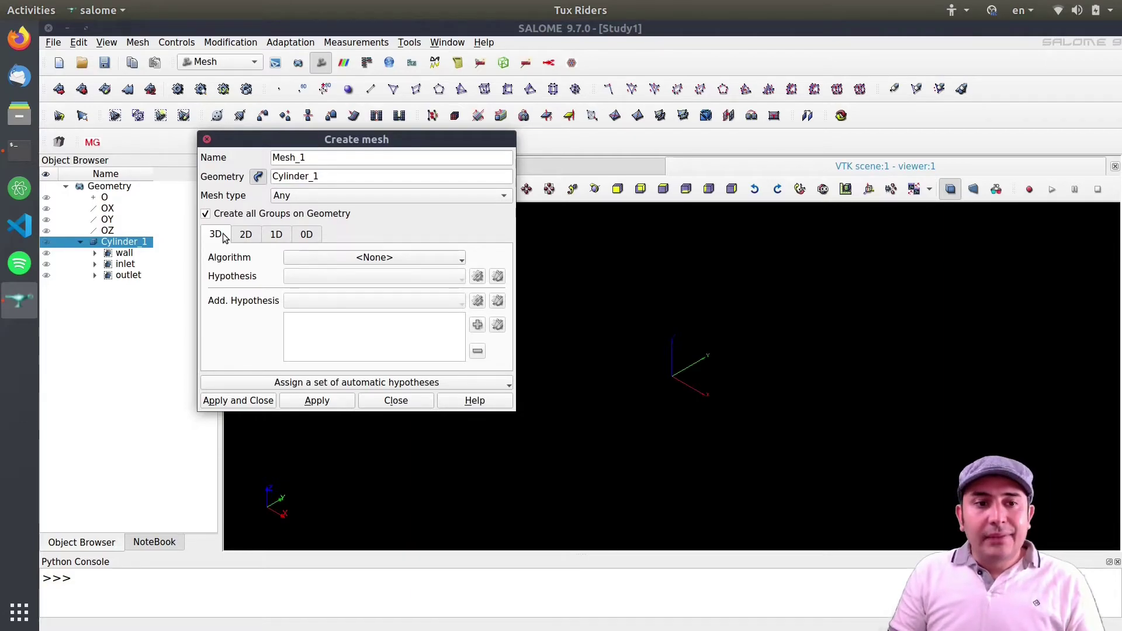
pyautogui.click(297, 198)
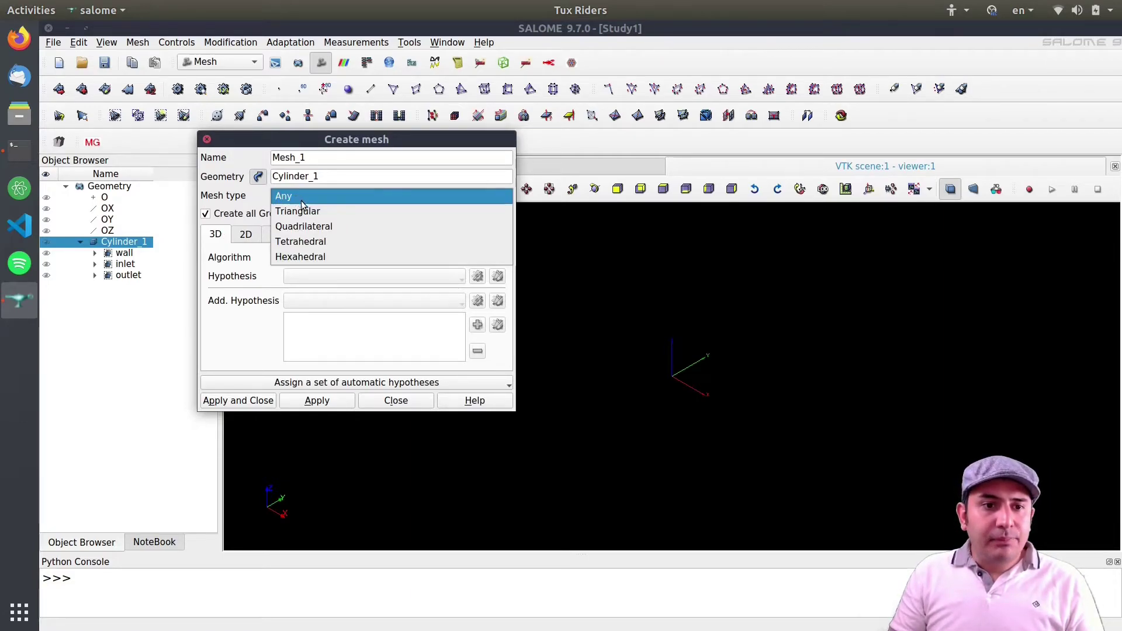
pyautogui.click(302, 242)
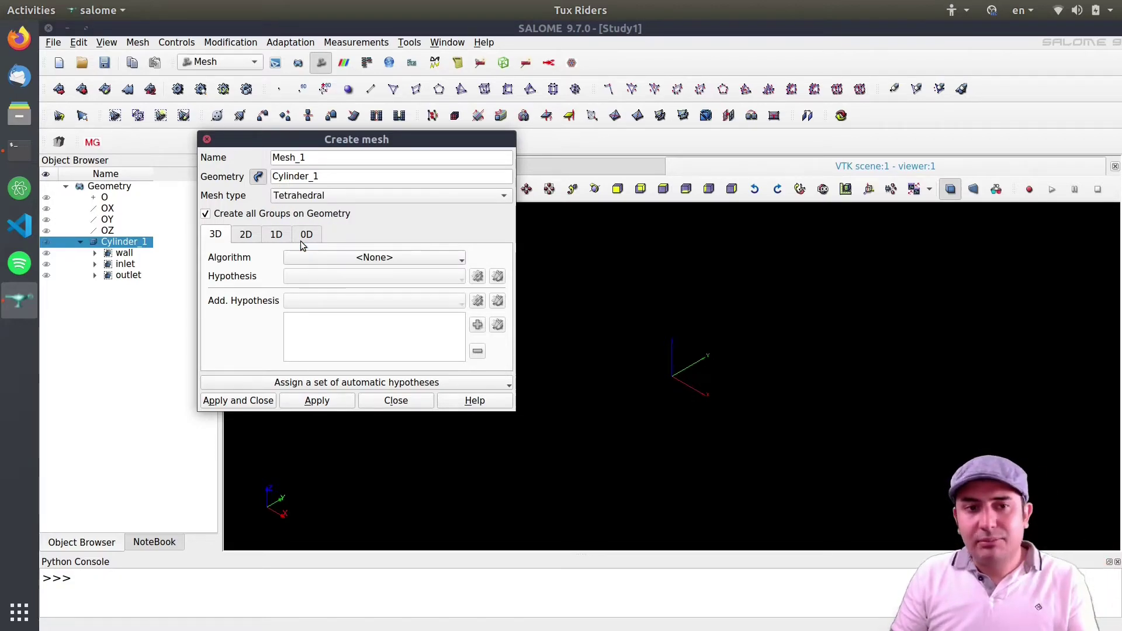
pyautogui.click(352, 260)
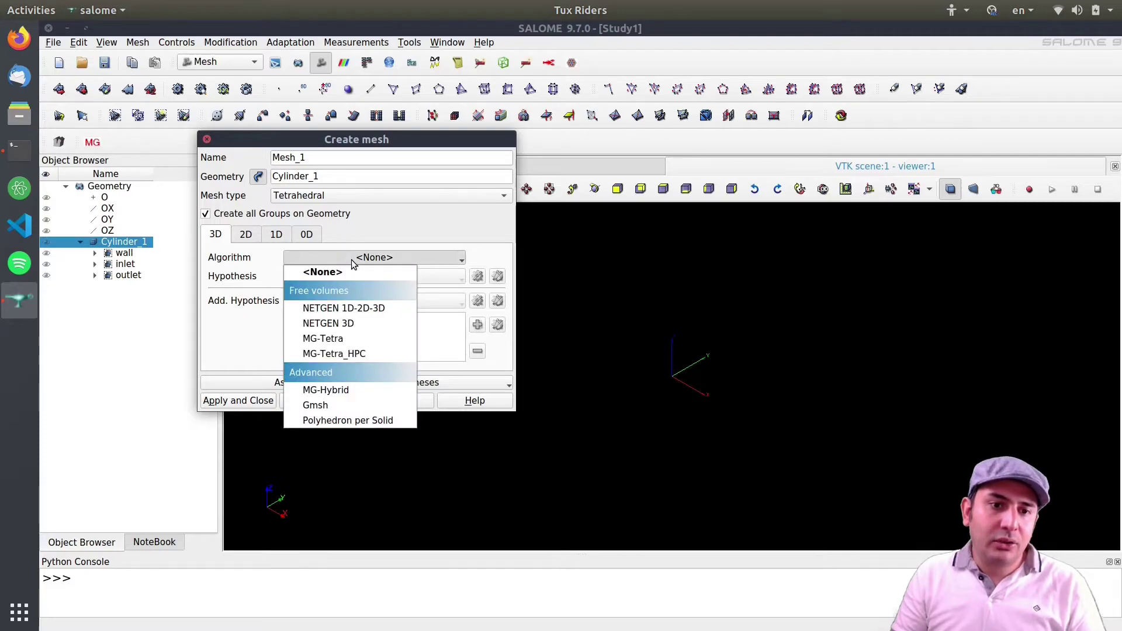
pyautogui.click(357, 311)
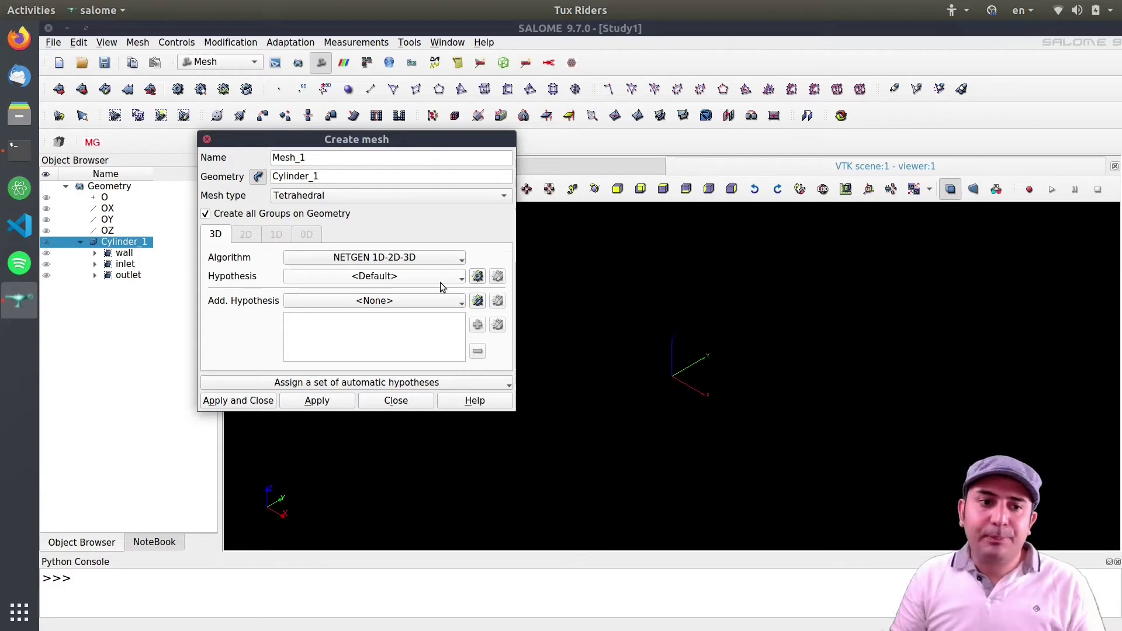
# - Add a default NETGEN 3D Parameters hypothesis and create Mesh_1
pyautogui.click(412, 275)
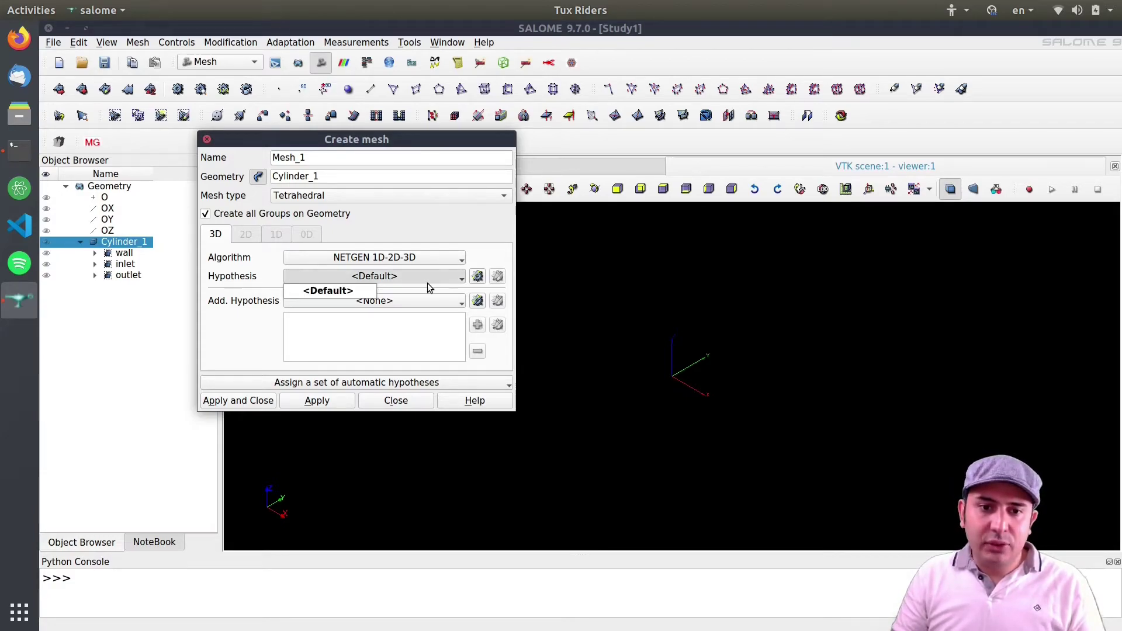
pyautogui.click(488, 262)
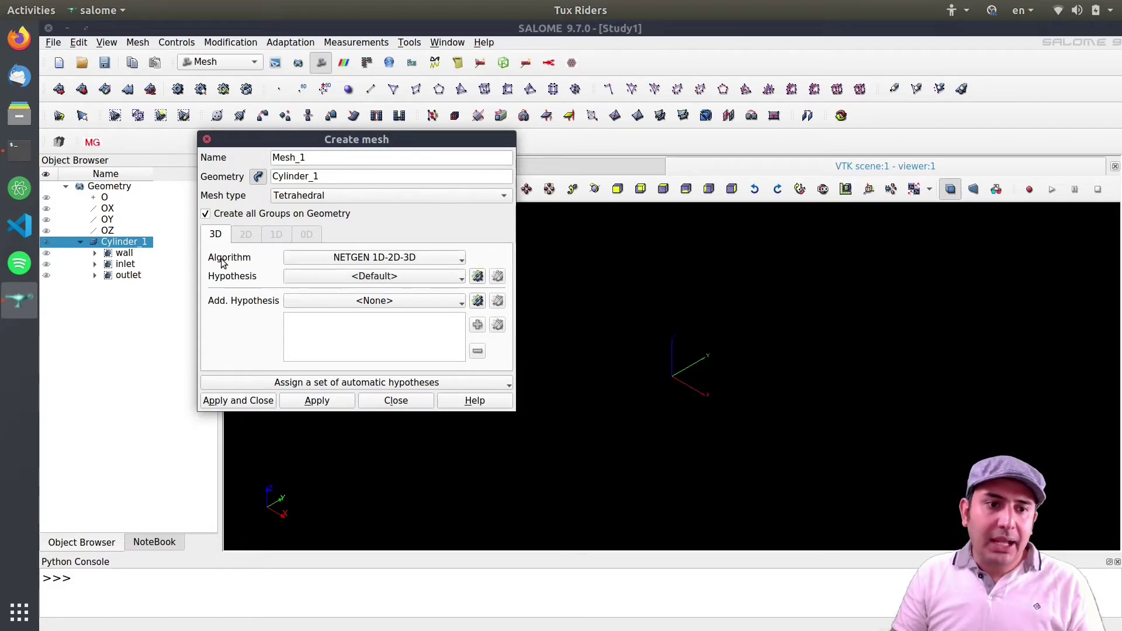
pyautogui.click(477, 277)
pyautogui.click(507, 285)
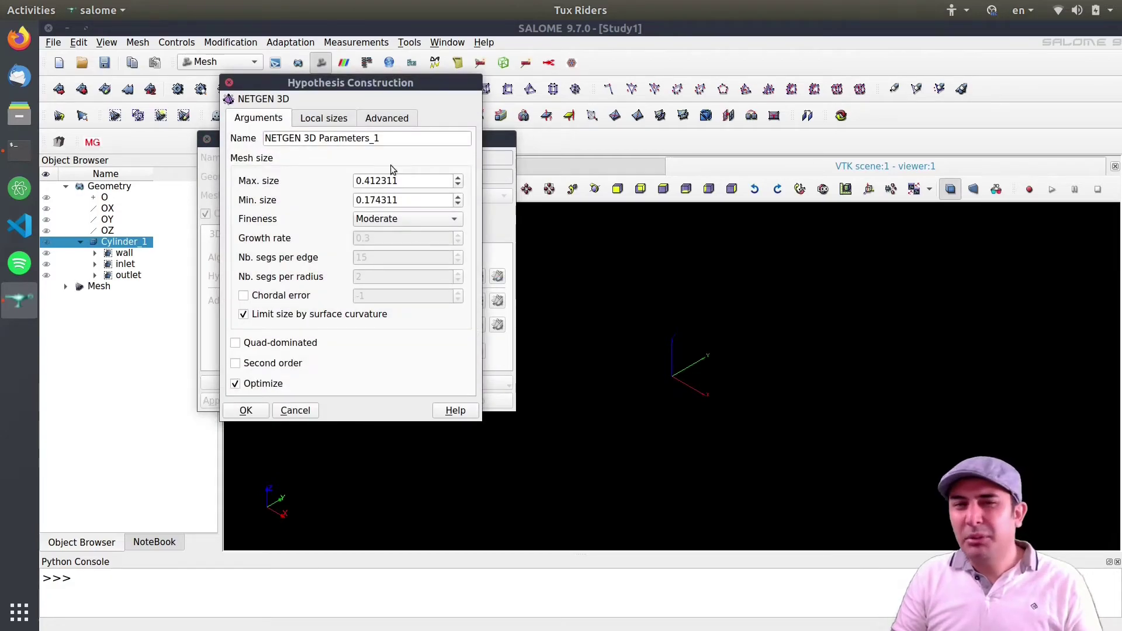
pyautogui.moveTo(326, 81); pyautogui.dragTo(367, 85)
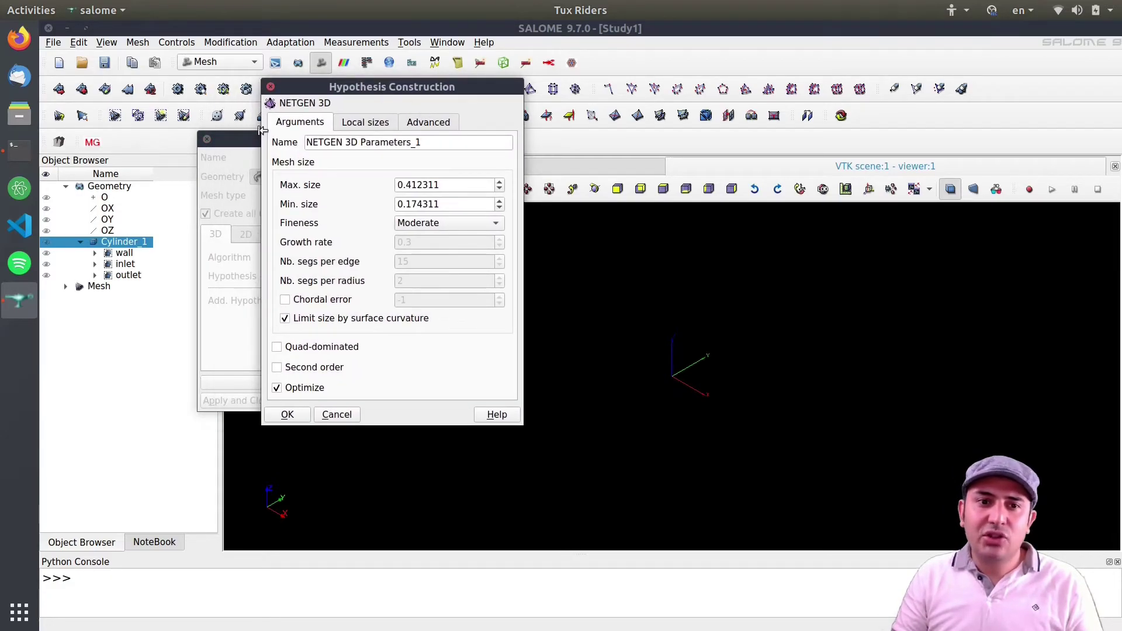
pyautogui.click(287, 415)
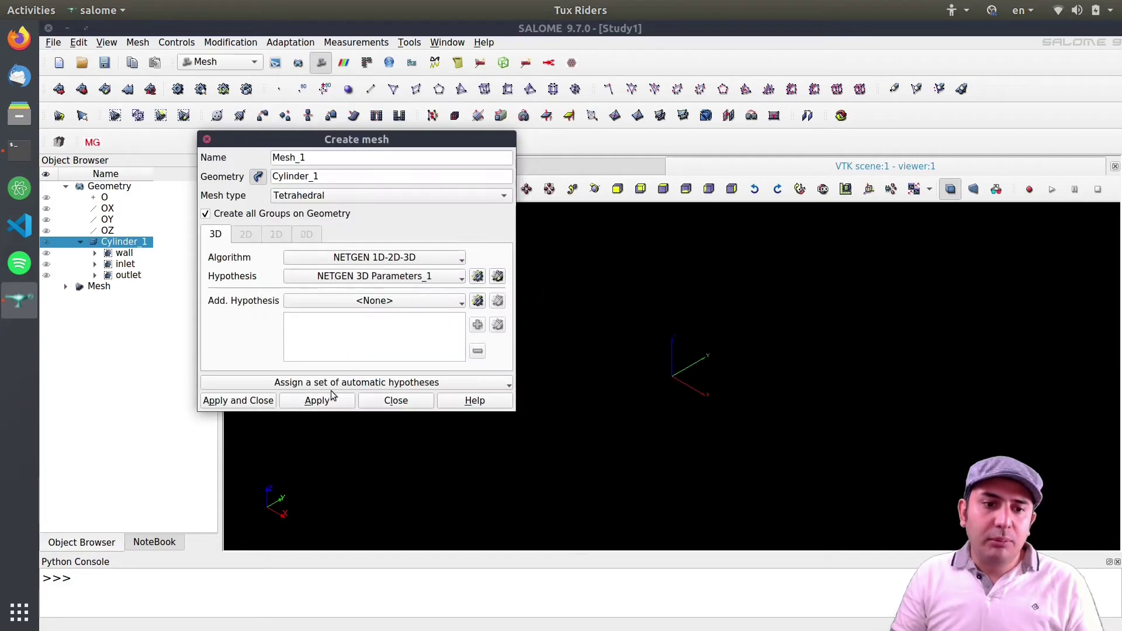
pyautogui.click(251, 400)
# - Compute Mesh_1 (181 nodes, 312 triangles, 510 tetrahedra) and orbit to inspect it
pyautogui.rightClick(106, 322)
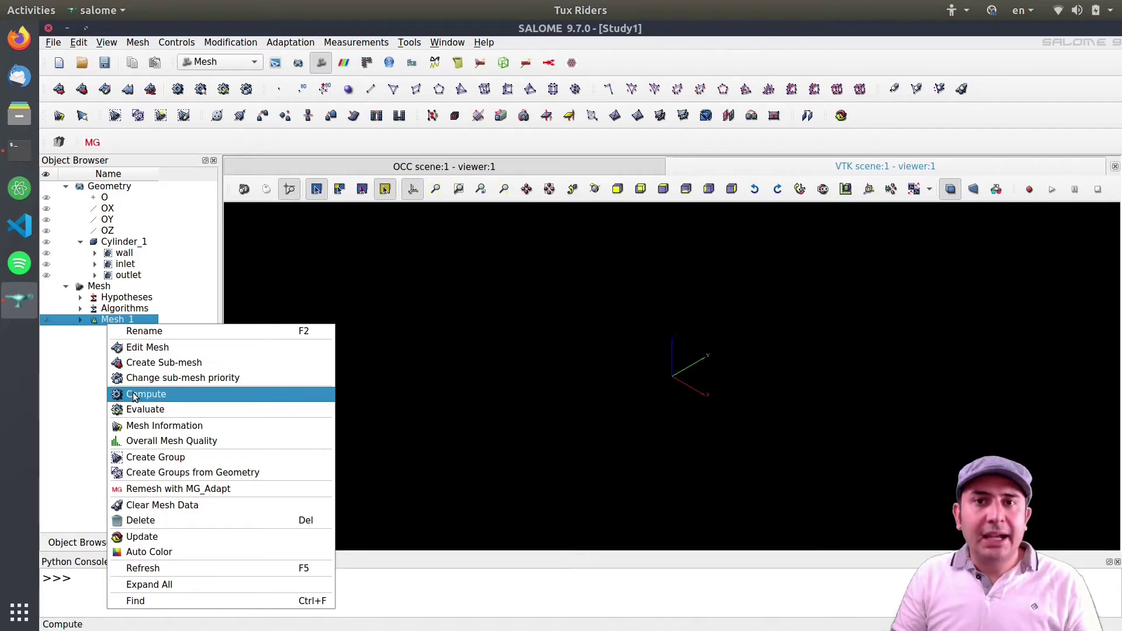
pyautogui.click(170, 394)
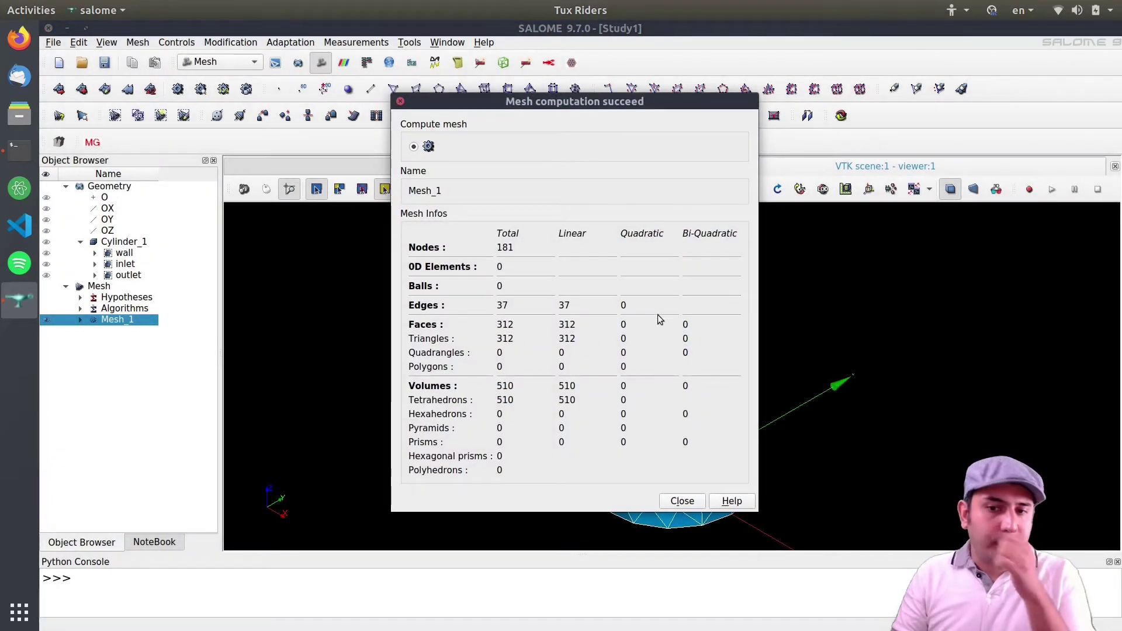
pyautogui.click(682, 501)
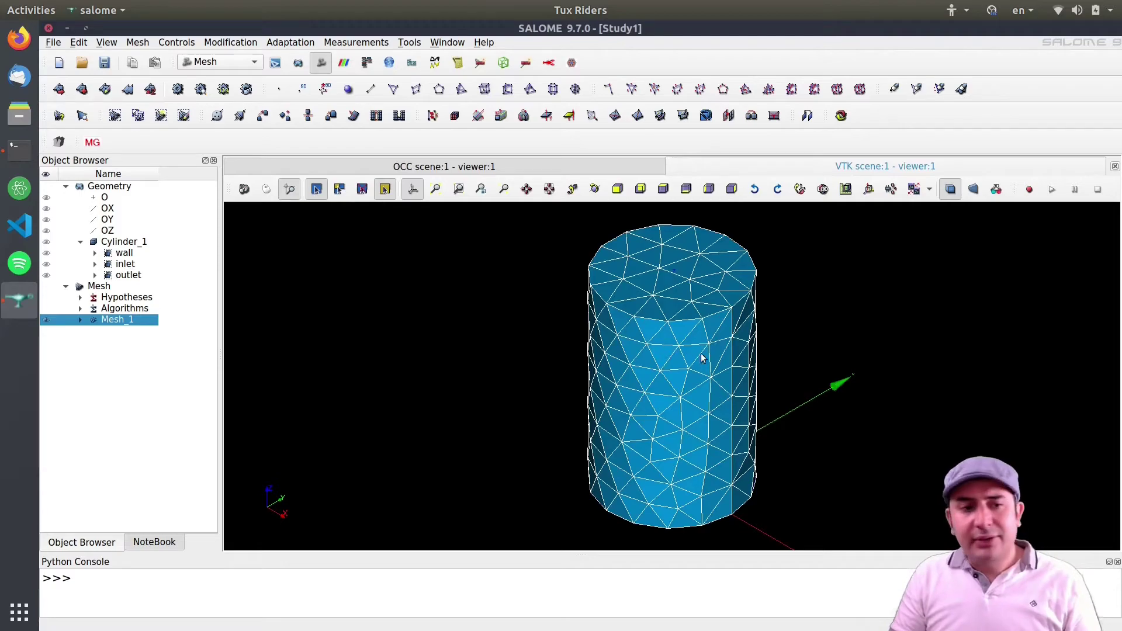
pyautogui.moveTo(709, 354); pyautogui.dragTo(660, 350, button='middle')
pyautogui.moveTo(641, 388); pyautogui.dragTo(643, 348, button='middle')
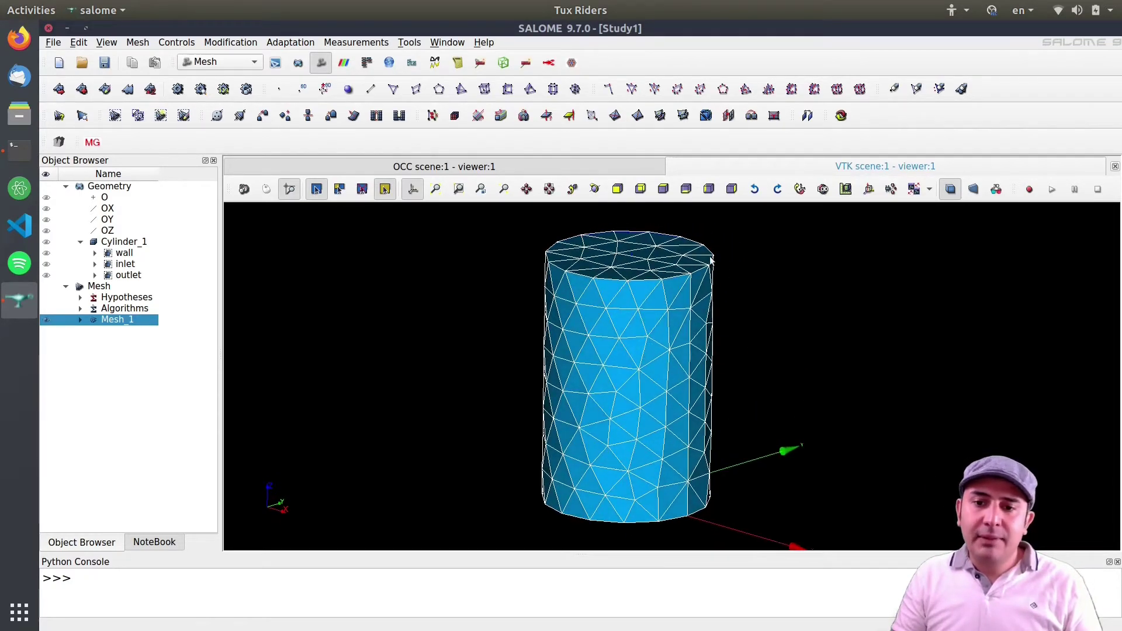
pyautogui.moveTo(691, 310); pyautogui.dragTo(655, 337, button='middle')
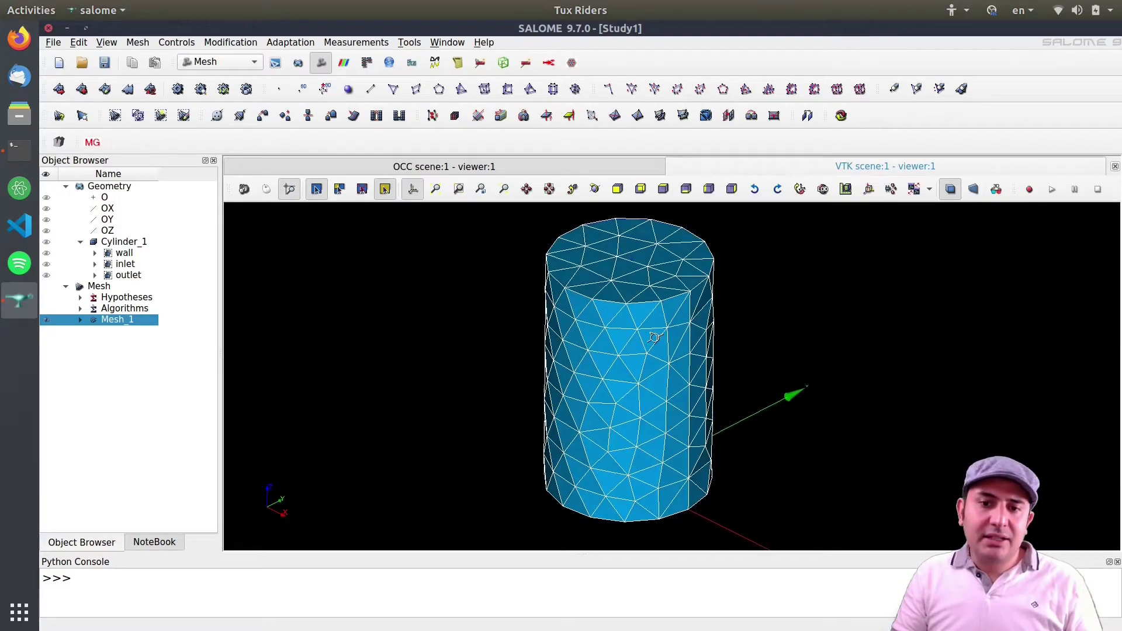
# - Expand Mesh_1's Algorithms and Hypotheses entries to reach NETGEN 3D Parameters_1
pyautogui.click(81, 309)
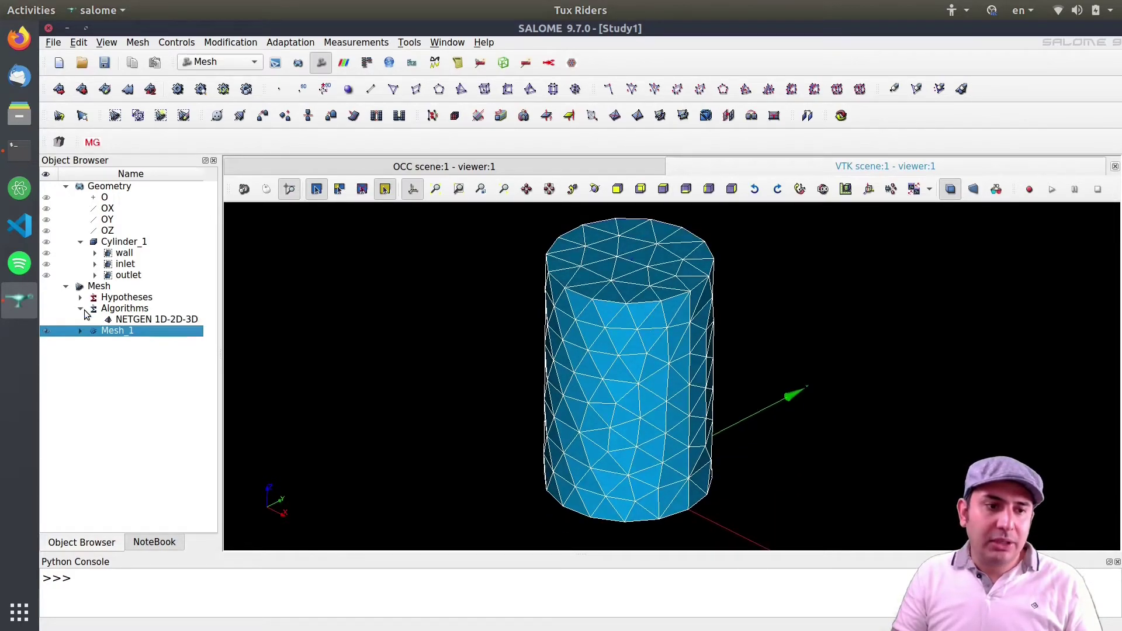
pyautogui.click(81, 298)
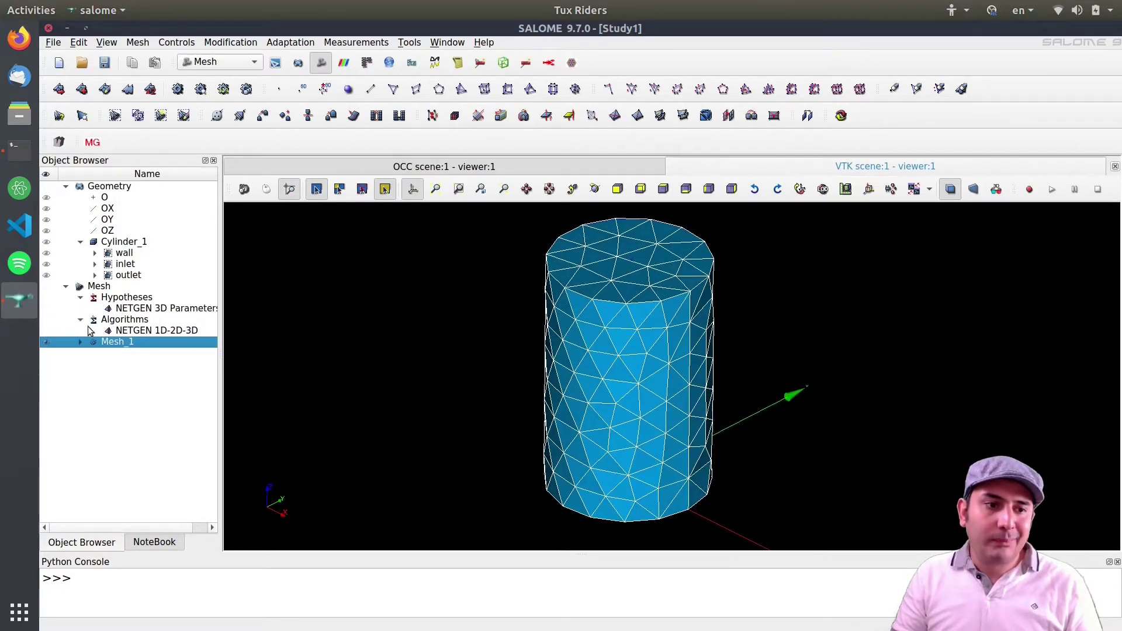
pyautogui.rightClick(131, 310)
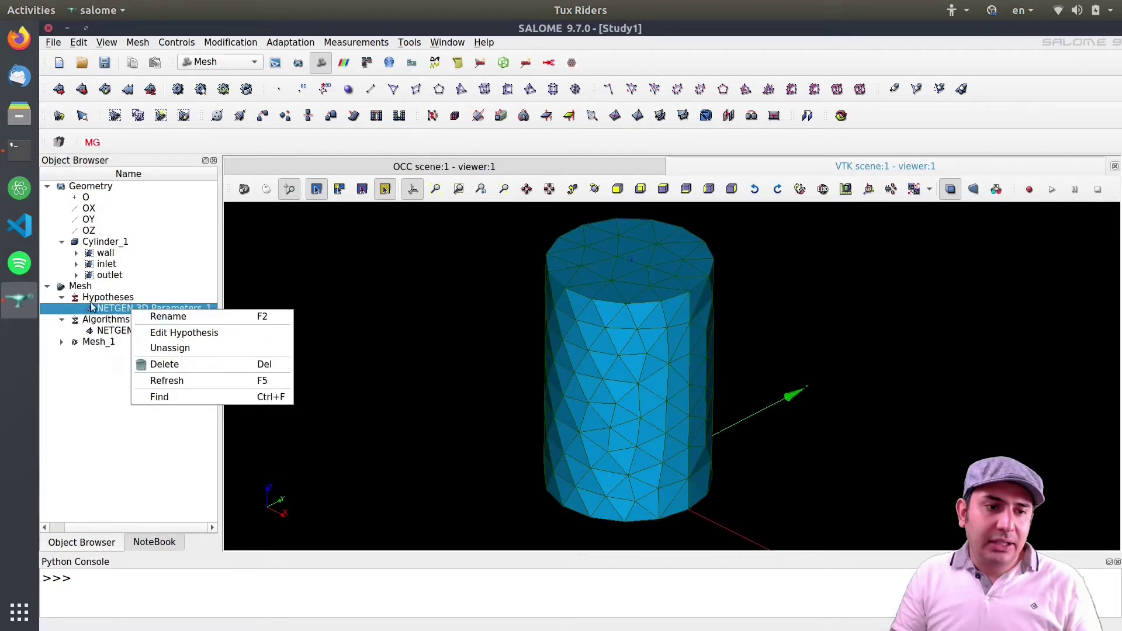
# - Edit NETGEN 3D Parameters_1 to Fine fineness, min size 0.05 and max size 0.1
pyautogui.click(164, 334)
pyautogui.moveTo(505, 136); pyautogui.dragTo(273, 136)
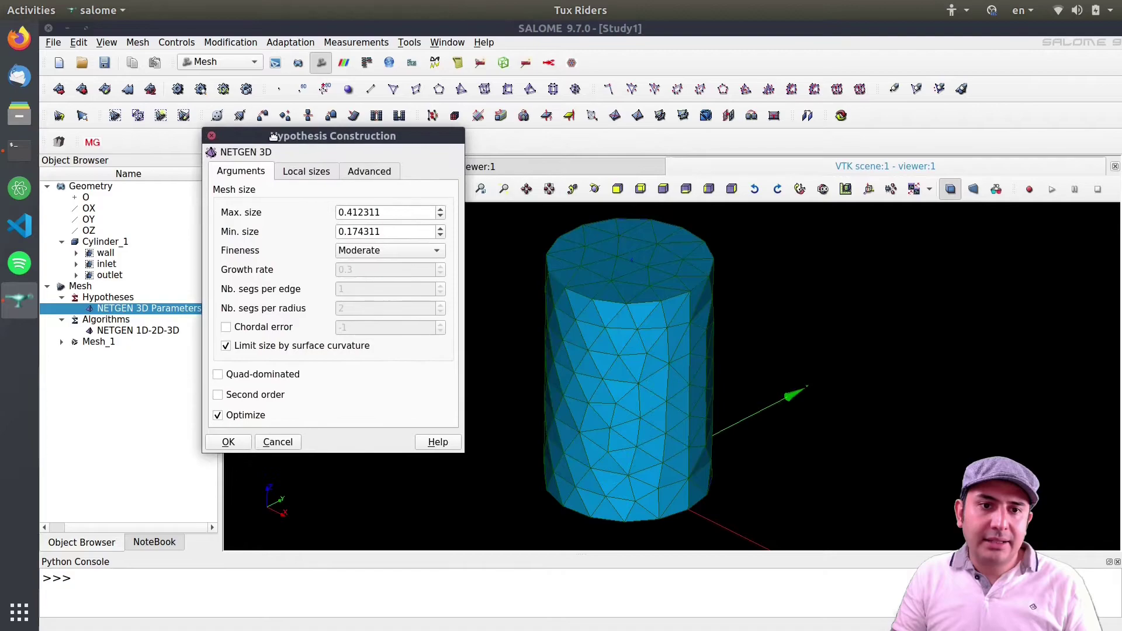
pyautogui.click(363, 251)
pyautogui.click(363, 267)
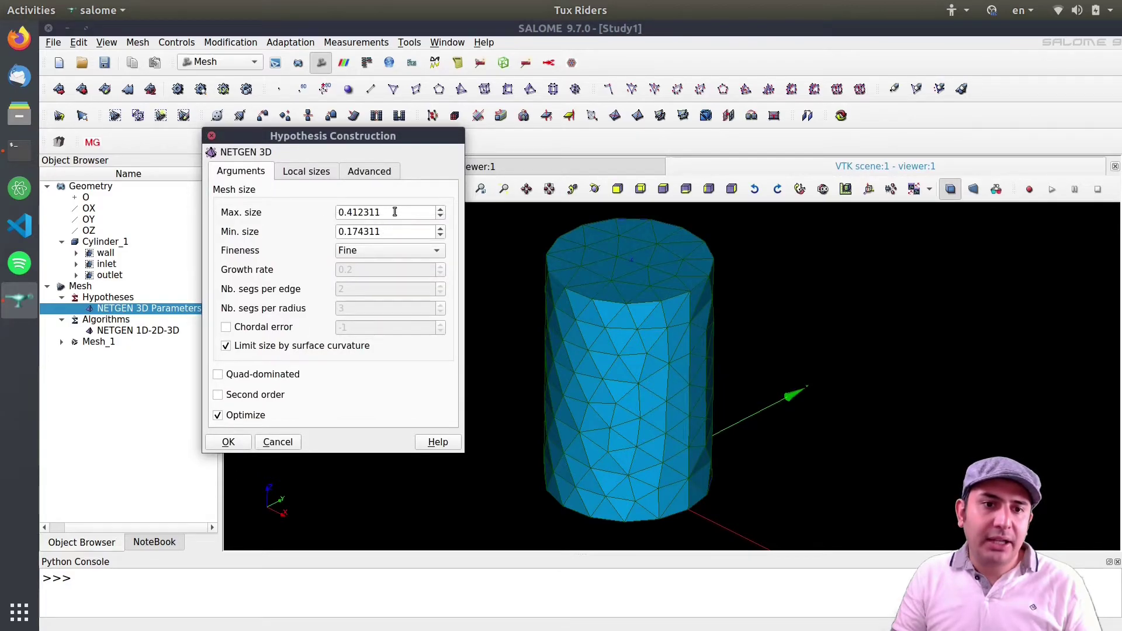
pyautogui.moveTo(390, 232); pyautogui.dragTo(345, 232)
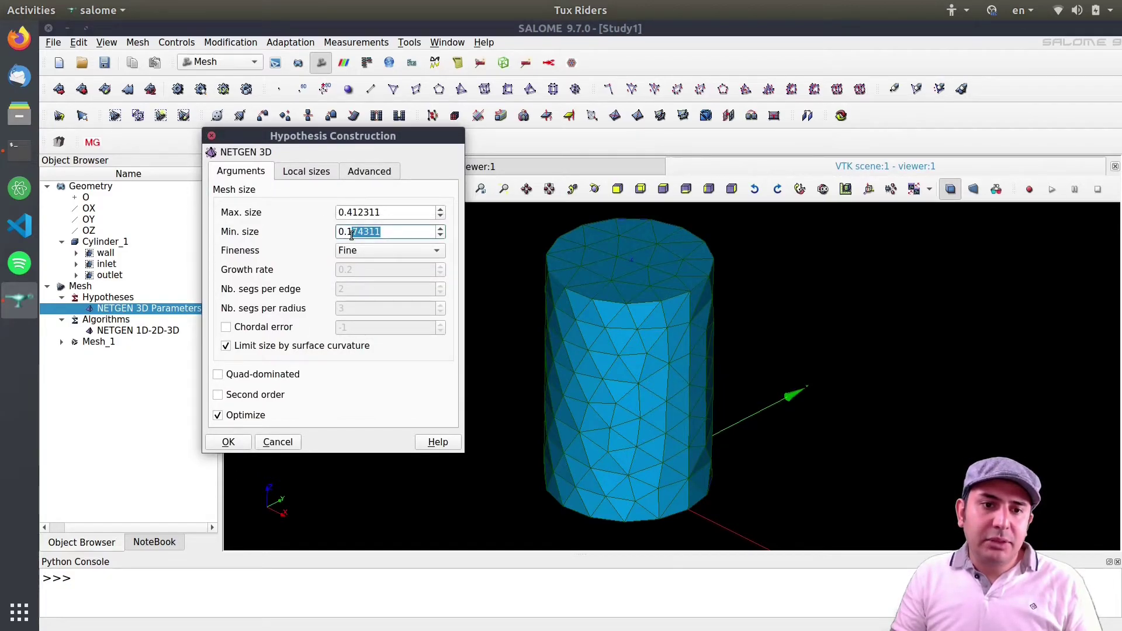
pyautogui.write('05')
pyautogui.click(410, 211)
pyautogui.hotkey('shift', 'Left')
pyautogui.hotkey('shift', 'Left')
pyautogui.hotkey('shift', 'Left')
pyautogui.hotkey('shift', 'Left')
pyautogui.hotkey('shift', 'Left')
pyautogui.hotkey('shift', 'Left')
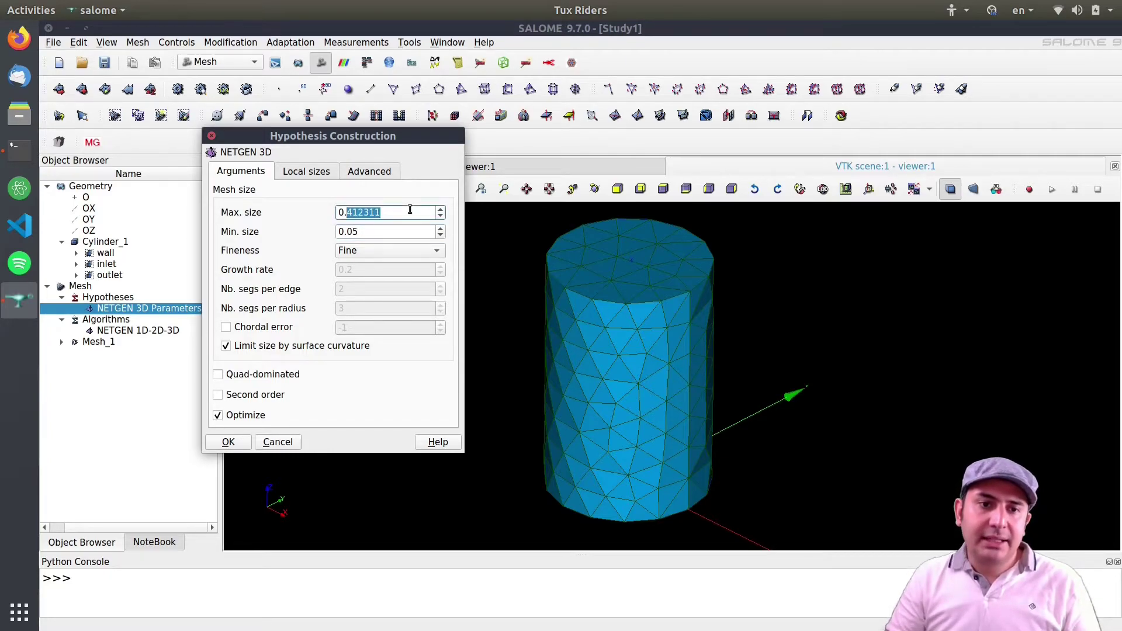
pyautogui.write('1')
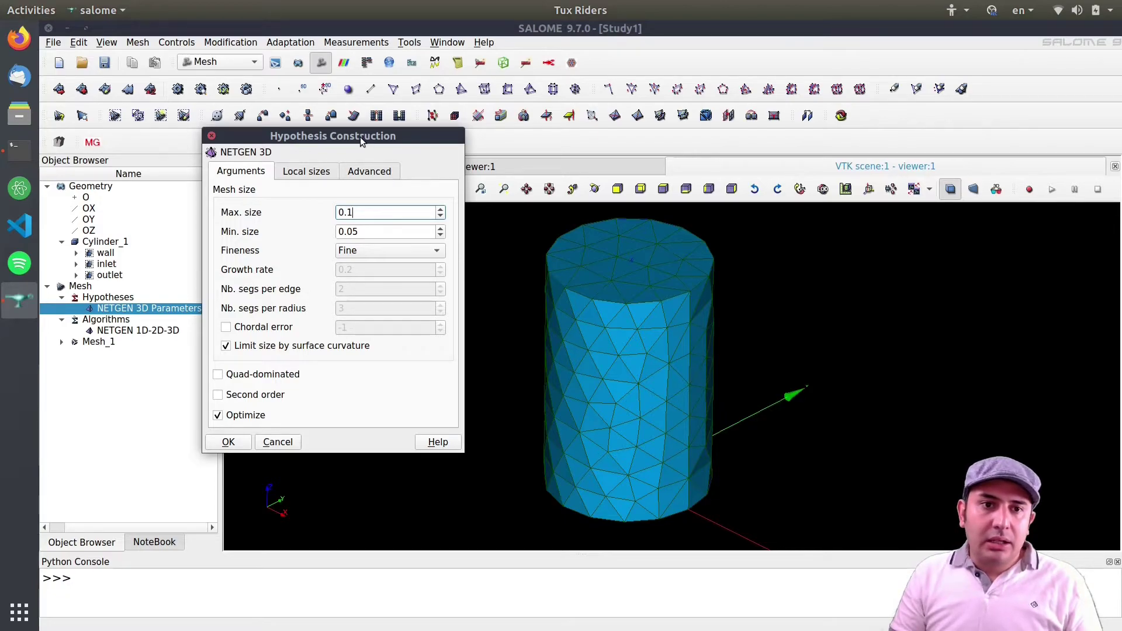
pyautogui.moveTo(360, 139); pyautogui.dragTo(342, 130)
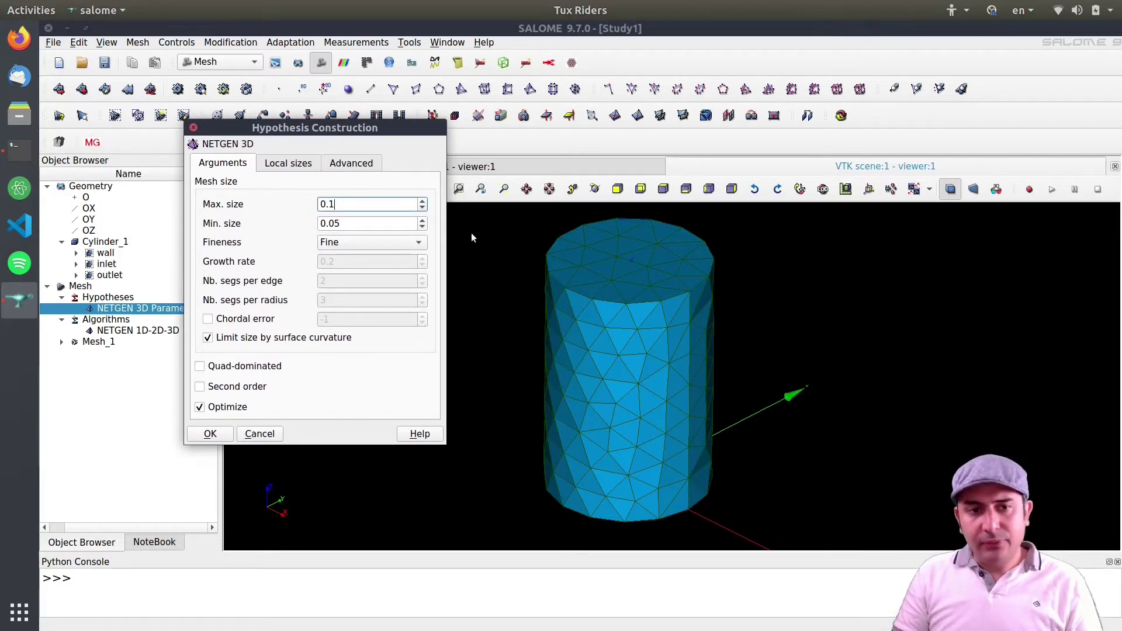
pyautogui.click(221, 435)
pyautogui.rightClick(91, 342)
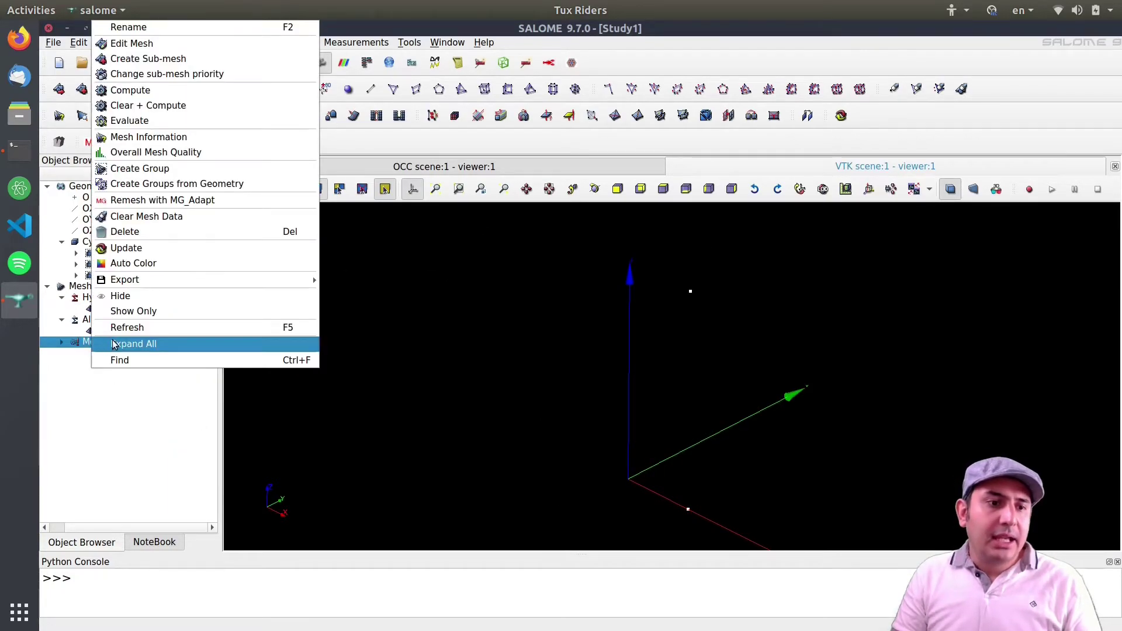
# - Recompute Mesh_1 to 58971 tetrahedra and expand Groups of Faces to list wall, inlet, outlet
pyautogui.click(139, 91)
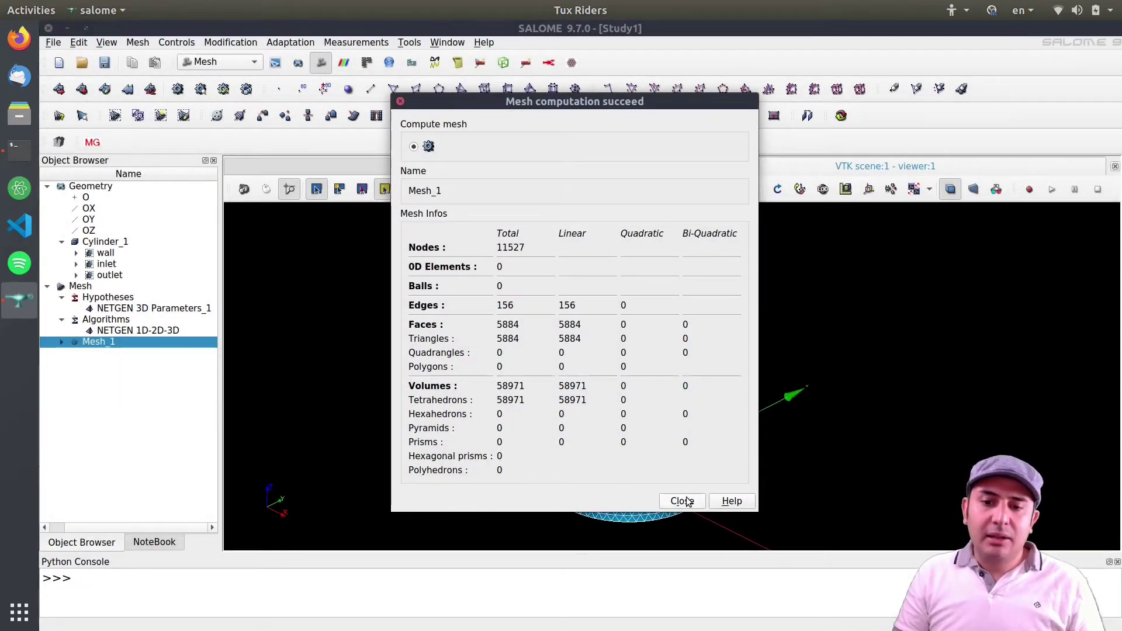
pyautogui.click(681, 501)
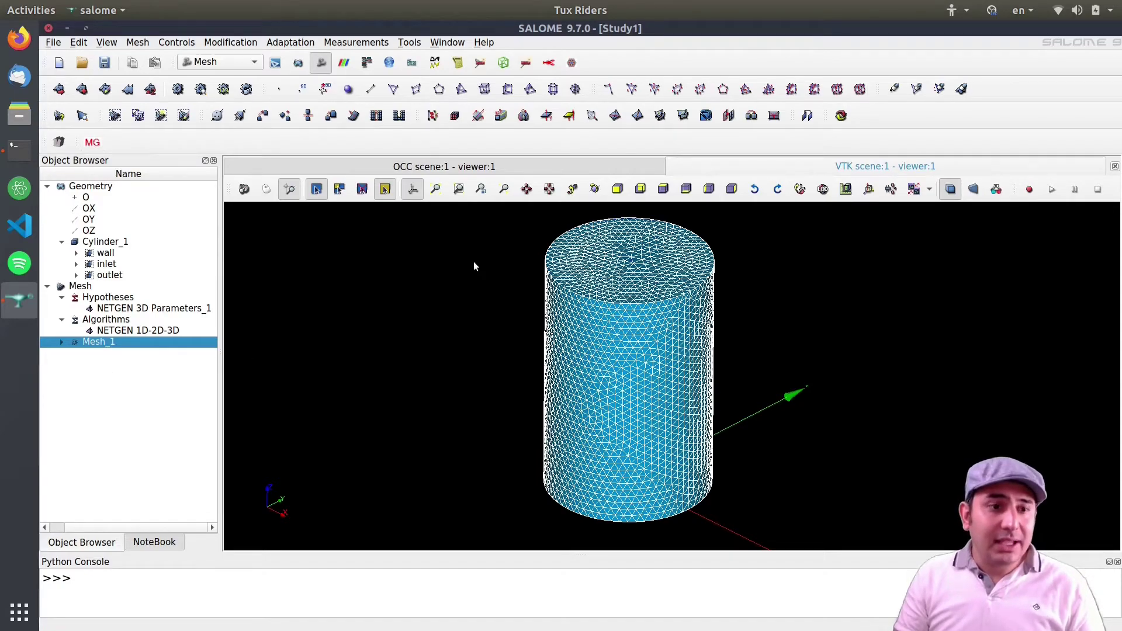
pyautogui.click(61, 341)
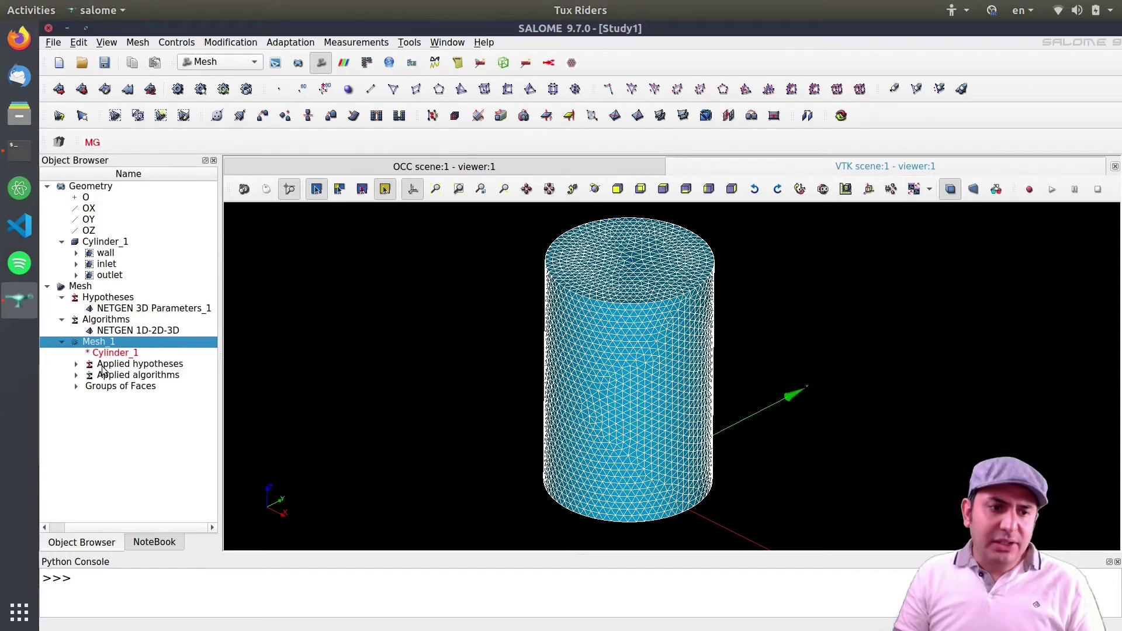
pyautogui.click(91, 388)
pyautogui.click(76, 388)
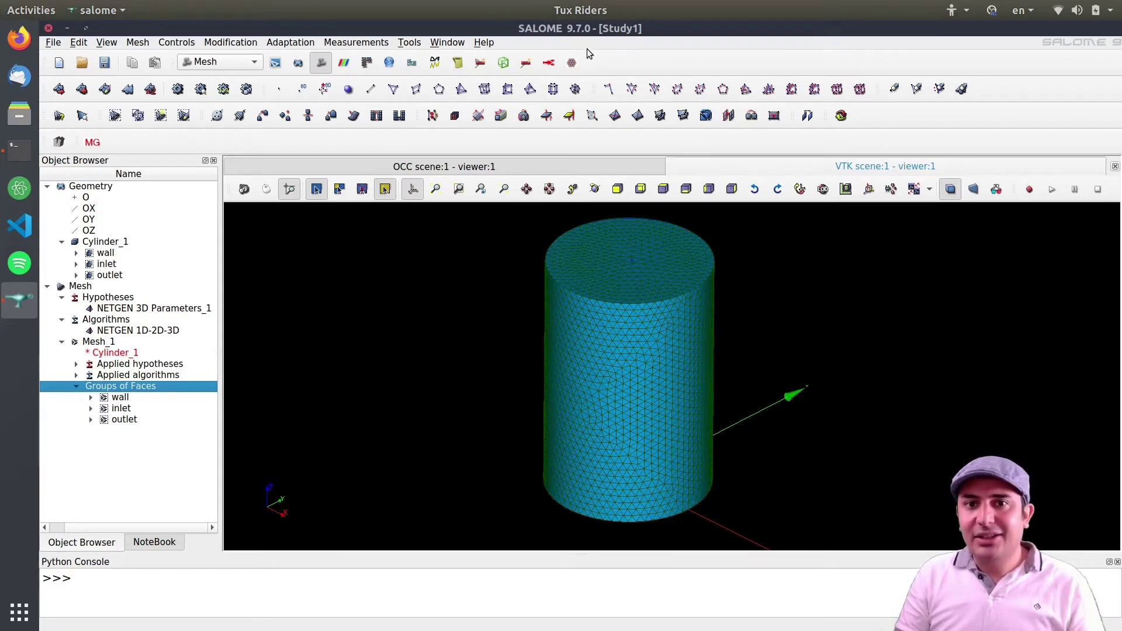
pyautogui.click(123, 422)
# - Select the wall, inlet and outlet face groups together and delete them, confirming with Yes
pyautogui.keyDown('shift'); pyautogui.click(120, 398); pyautogui.keyUp('shift')
pyautogui.rightClick(119, 402)
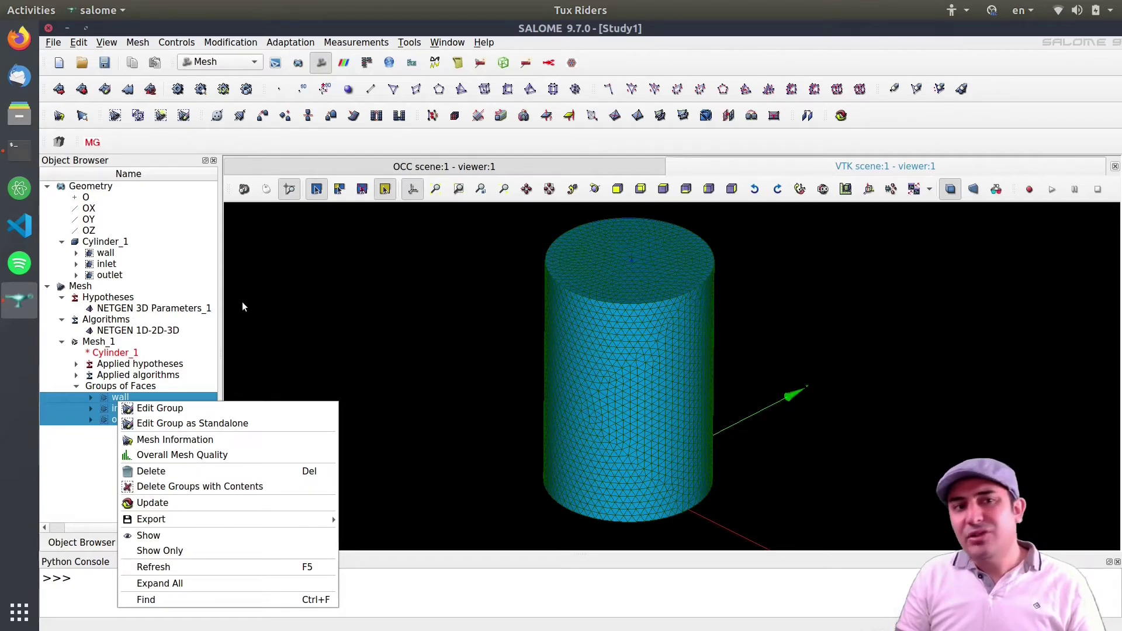
pyautogui.click(170, 476)
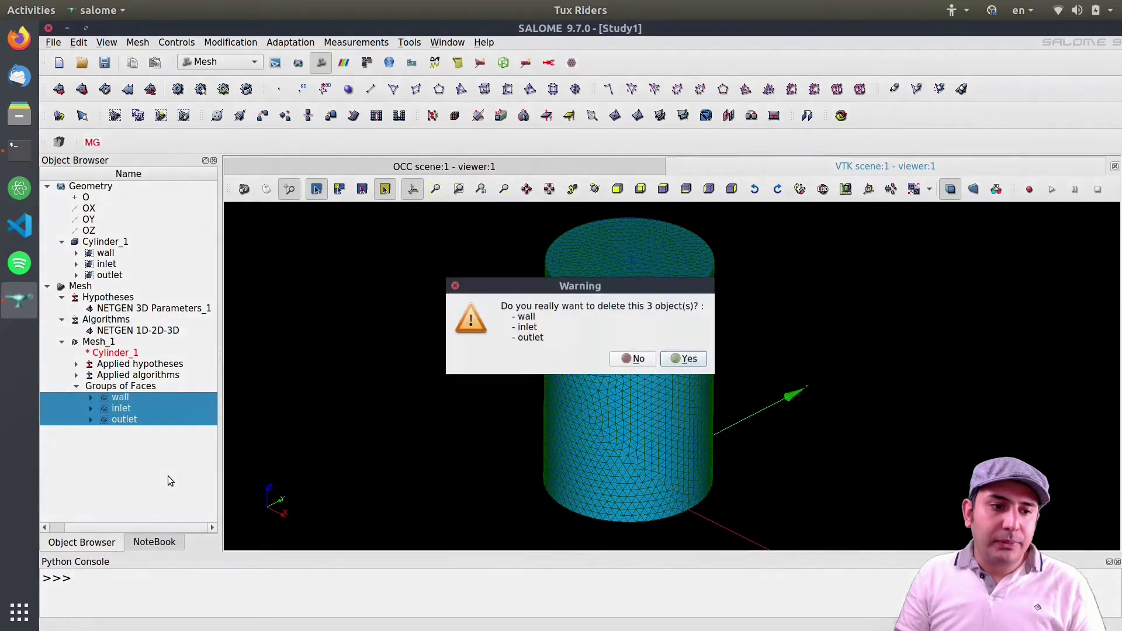
pyautogui.click(683, 361)
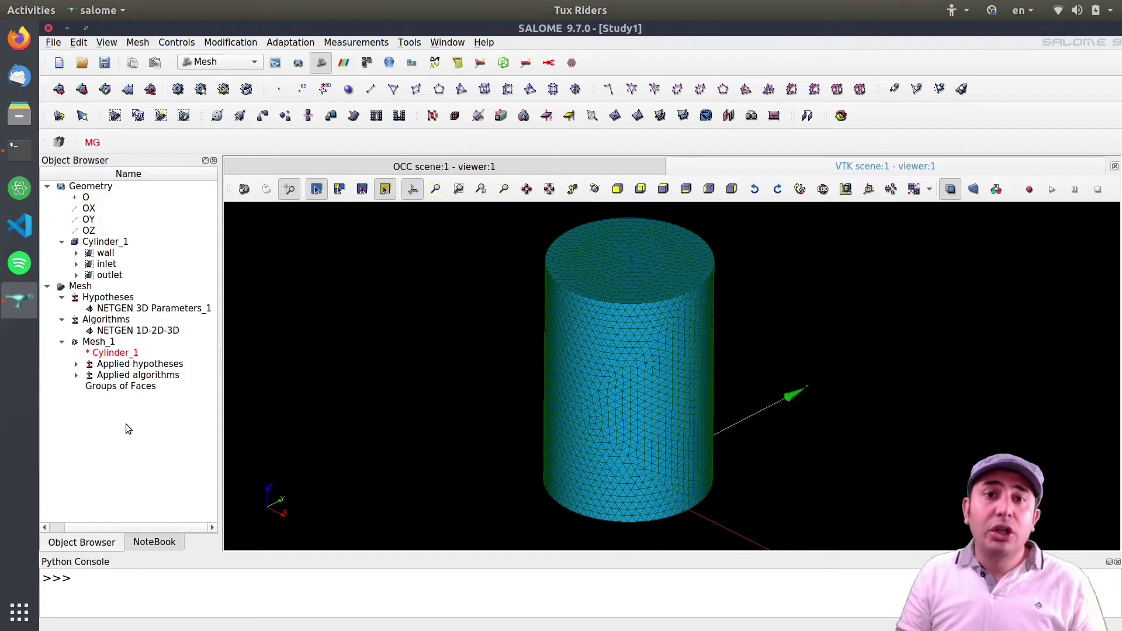
pyautogui.rightClick(96, 346)
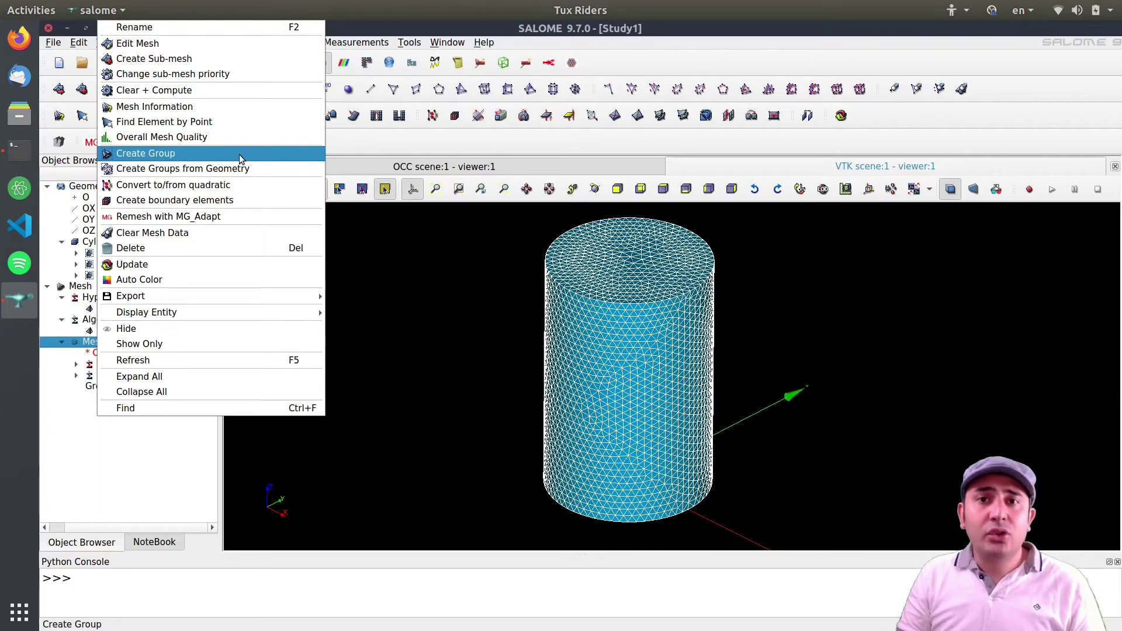
pyautogui.click(186, 155)
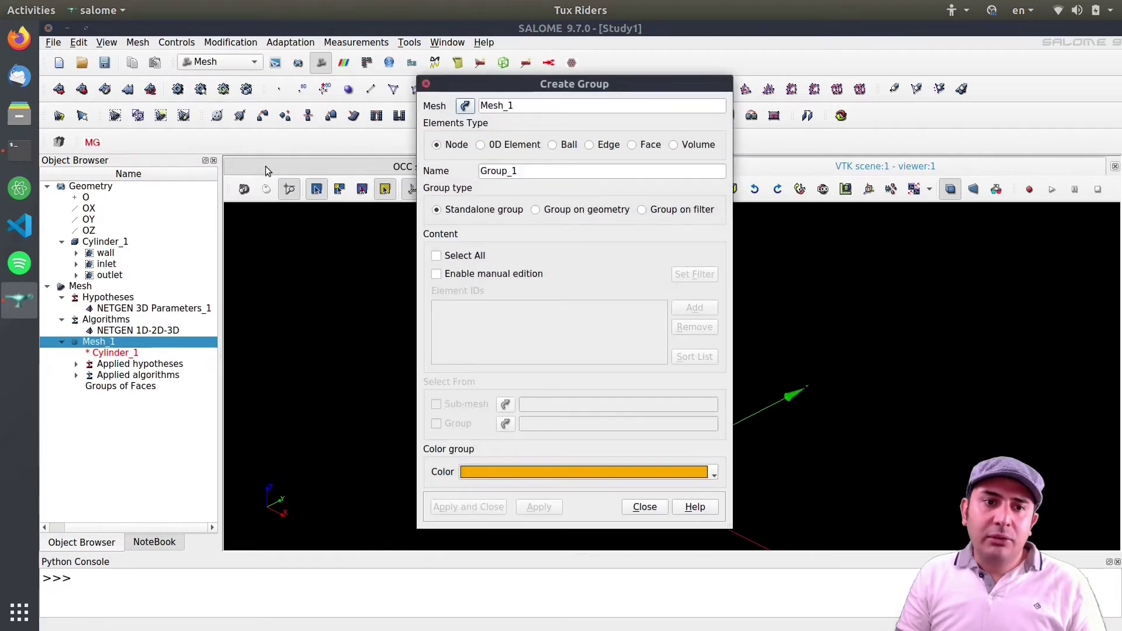
pyautogui.moveTo(513, 84); pyautogui.dragTo(297, 83)
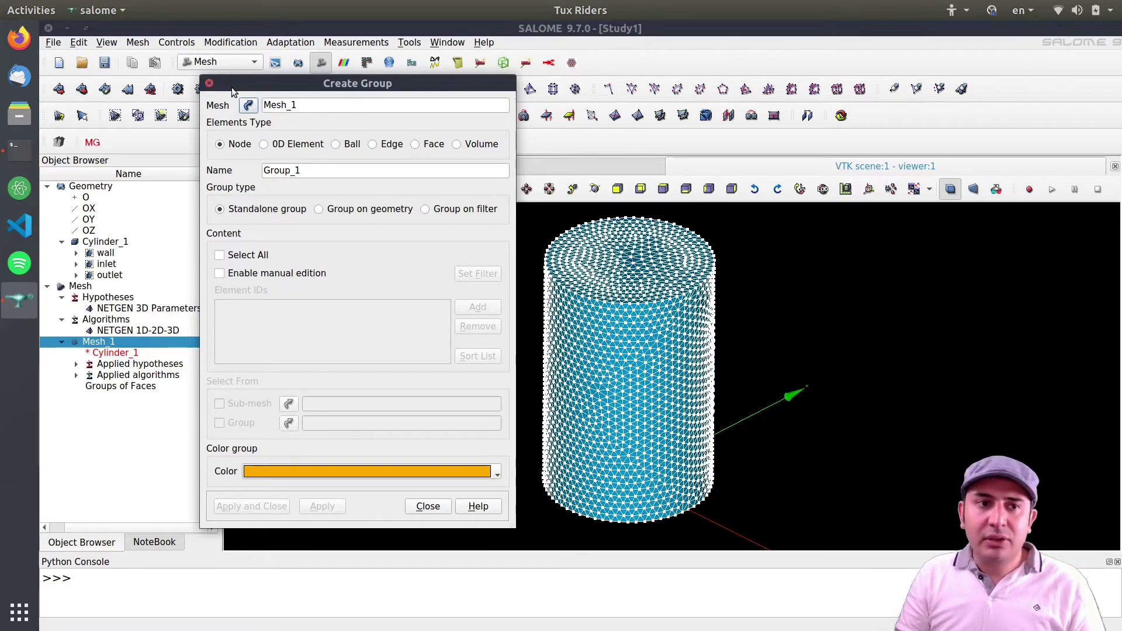
pyautogui.click(210, 83)
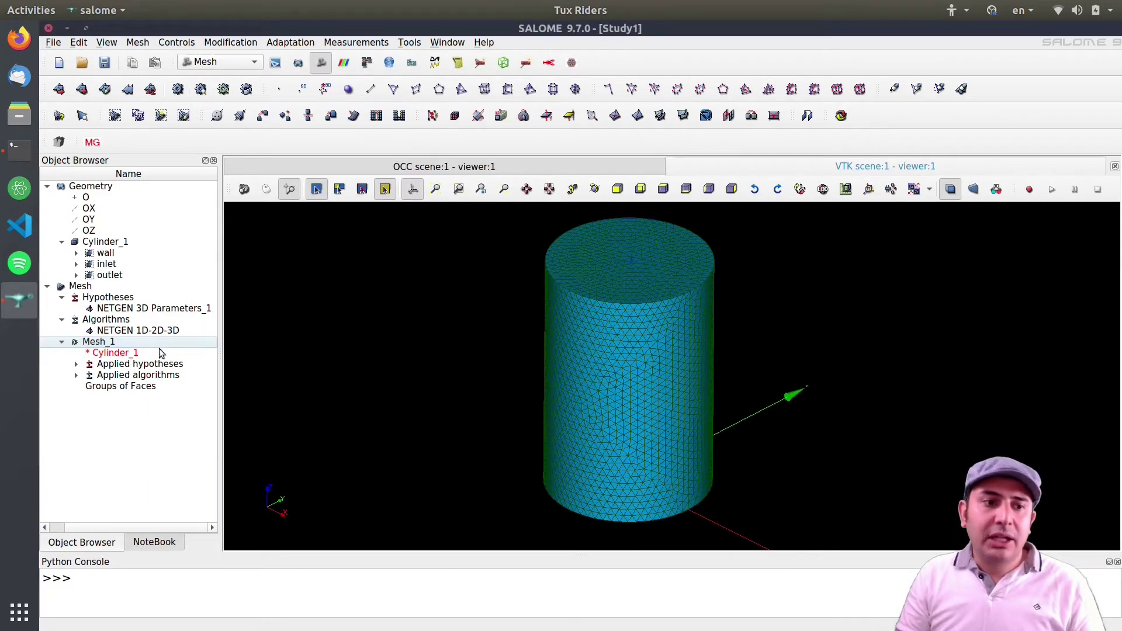
pyautogui.rightClick(108, 346)
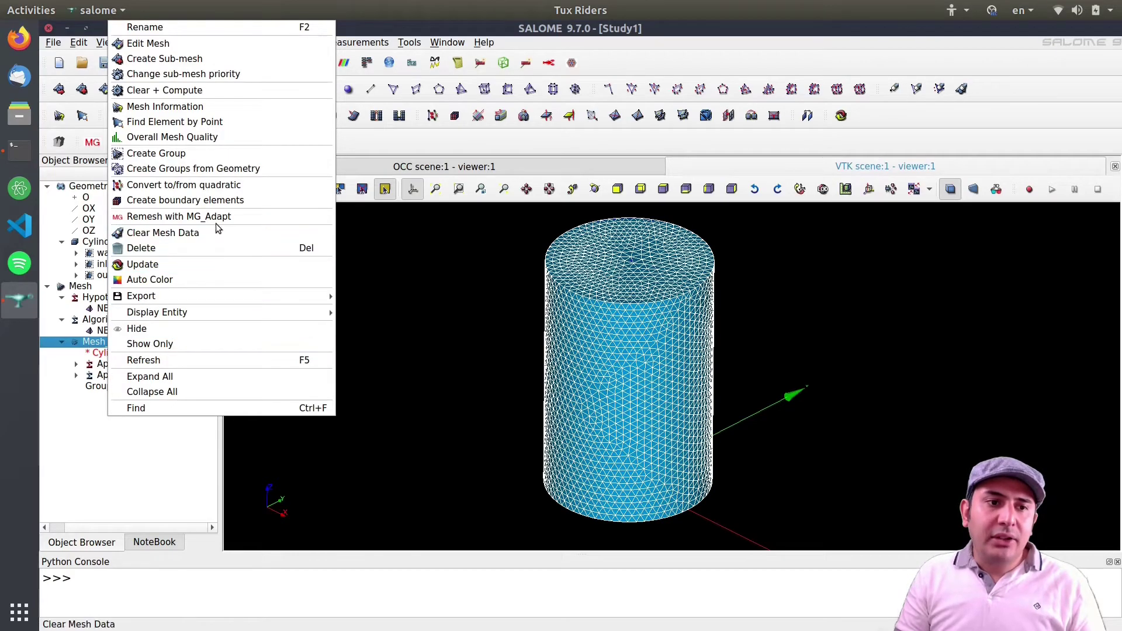
# - Create wall, inlet and outlet face groups on Mesh_1 from the matching Cylinder_1 geometry faces
pyautogui.click(257, 174)
pyautogui.moveTo(506, 133); pyautogui.dragTo(355, 137)
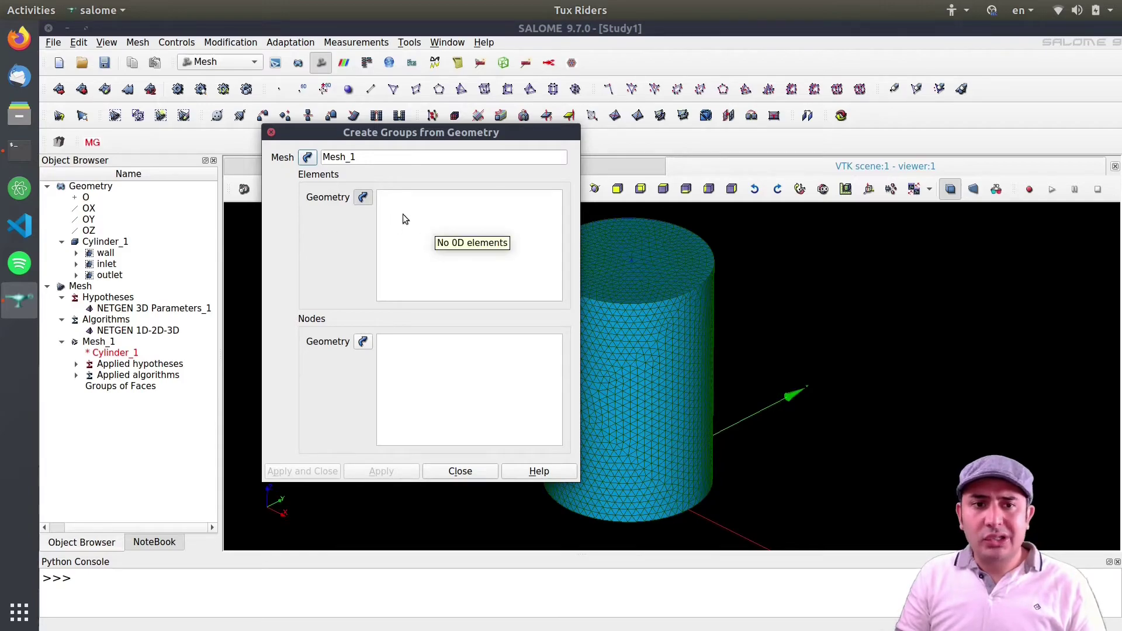
pyautogui.click(364, 198)
pyautogui.click(103, 253)
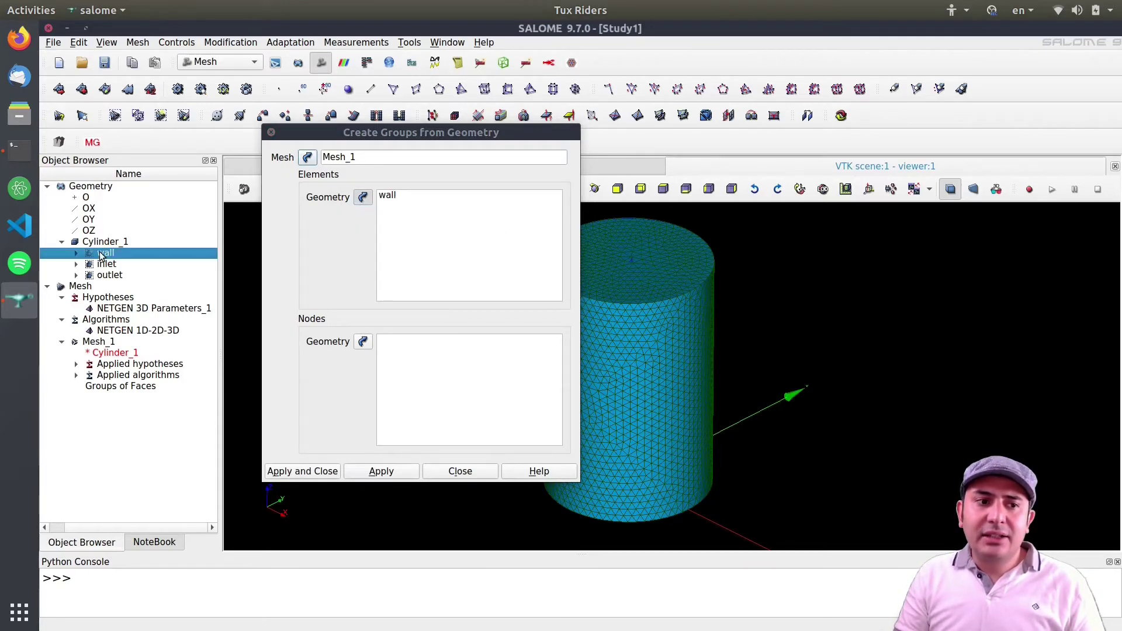
pyautogui.click(105, 265)
pyautogui.click(109, 276)
pyautogui.click(107, 264)
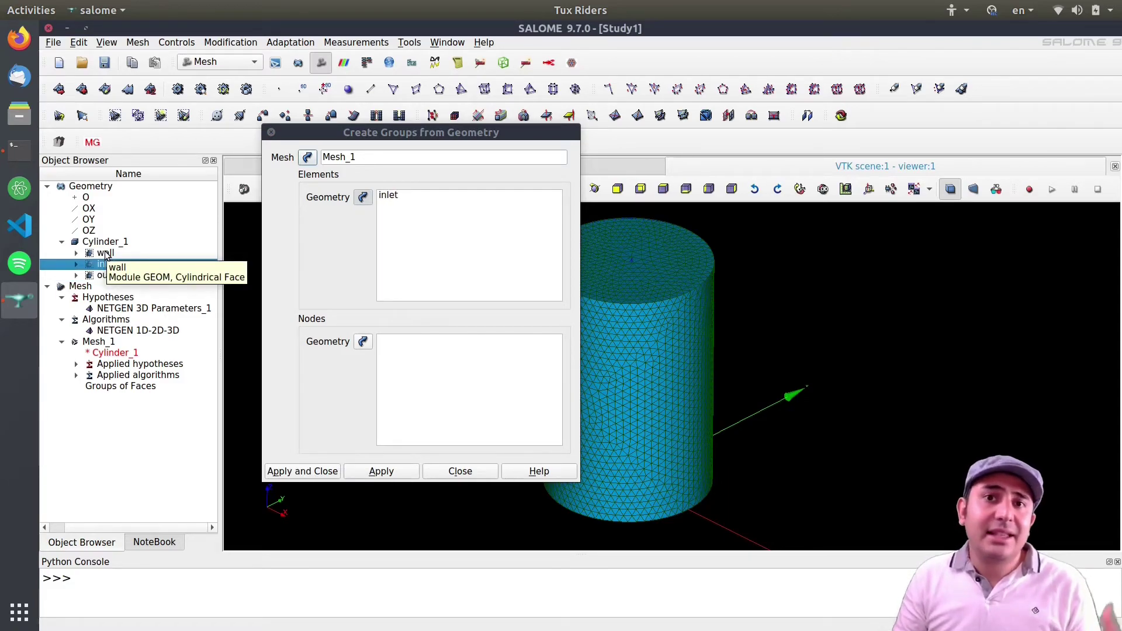
pyautogui.click(107, 254)
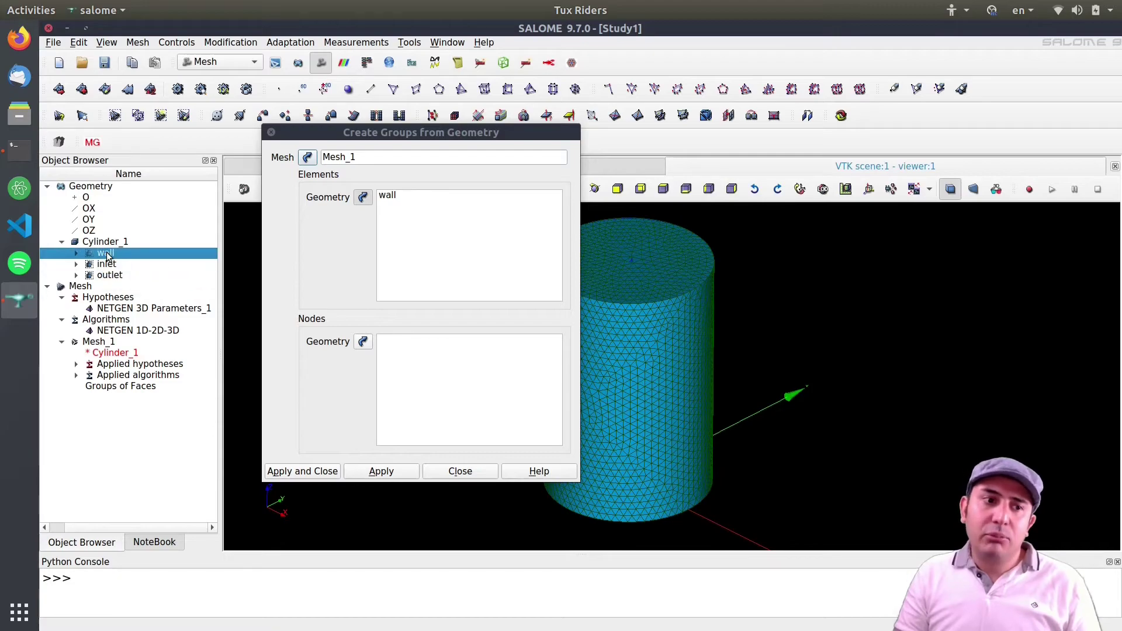
pyautogui.keyDown('shift'); pyautogui.click(115, 276); pyautogui.keyUp('shift')
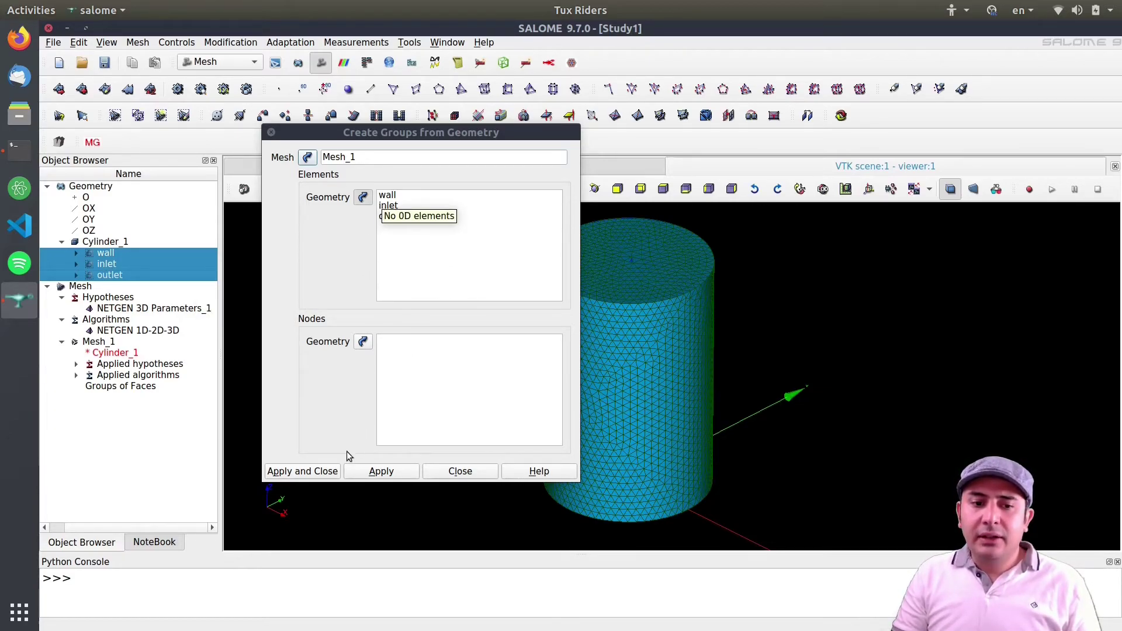
pyautogui.click(302, 472)
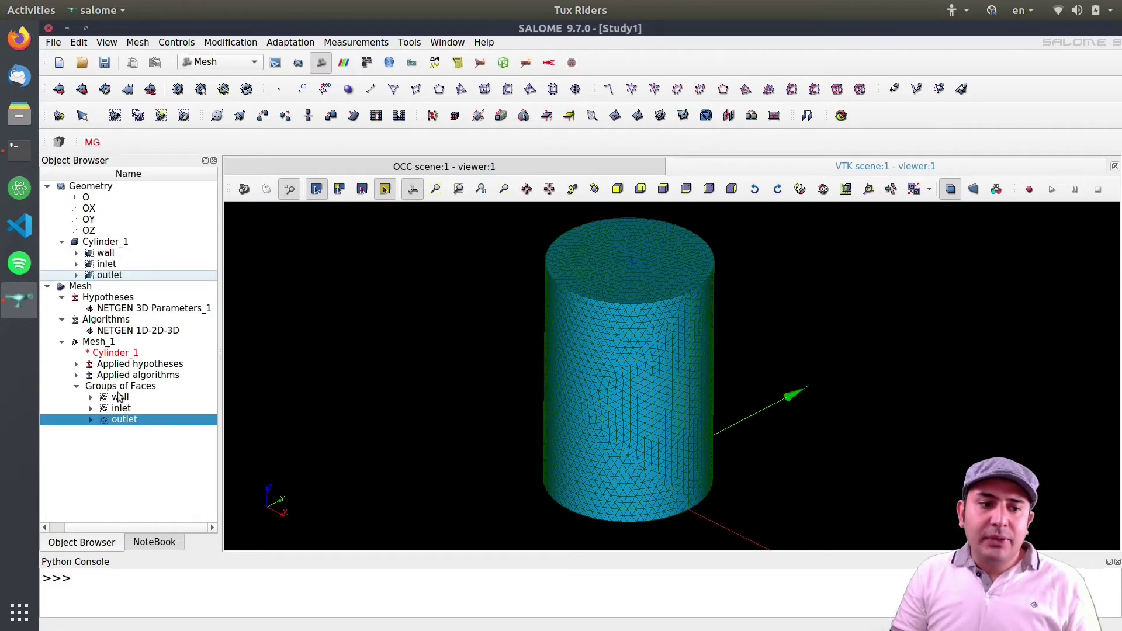
# - Hide the whole Mesh_1 and display only the wall face group, rotating to inspect it
pyautogui.moveTo(123, 525); pyautogui.dragTo(96, 528)
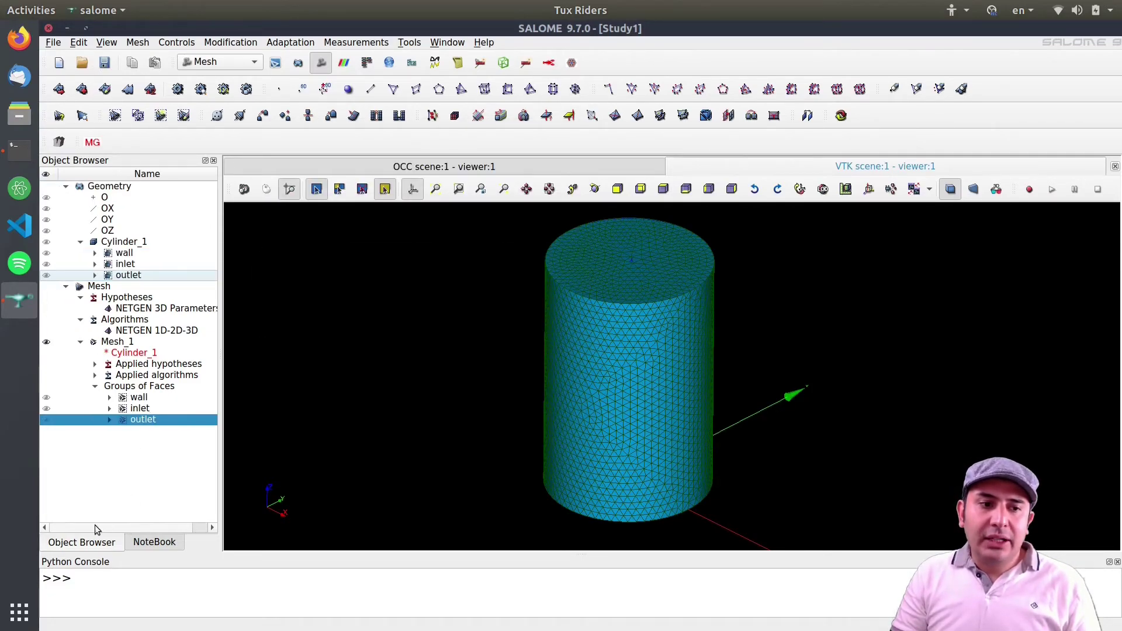
pyautogui.click(47, 343)
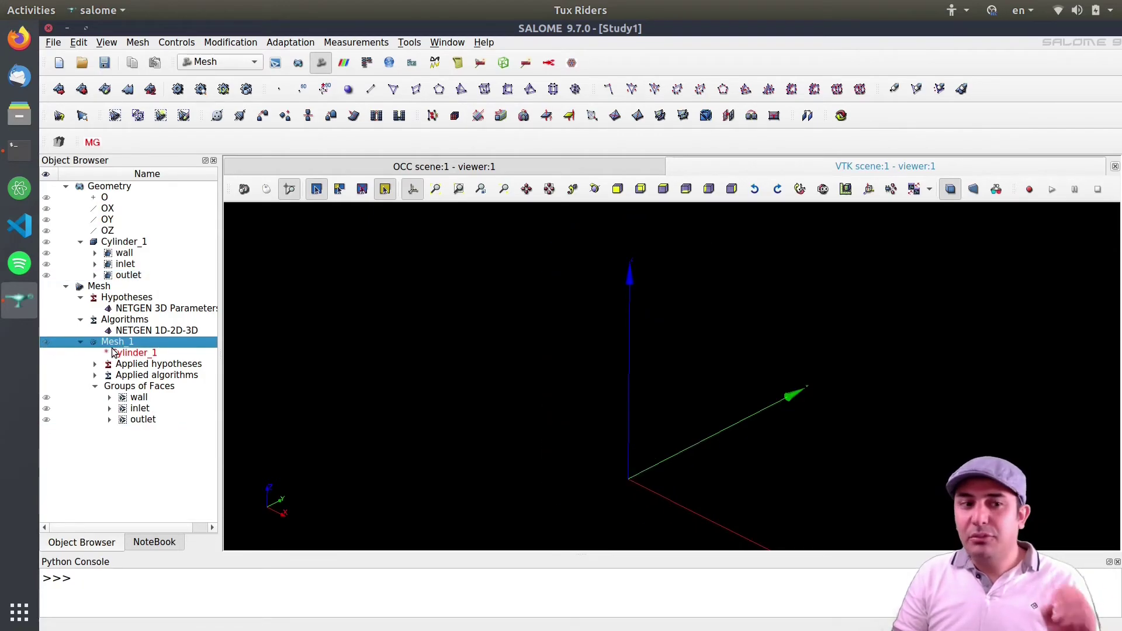
pyautogui.click(46, 397)
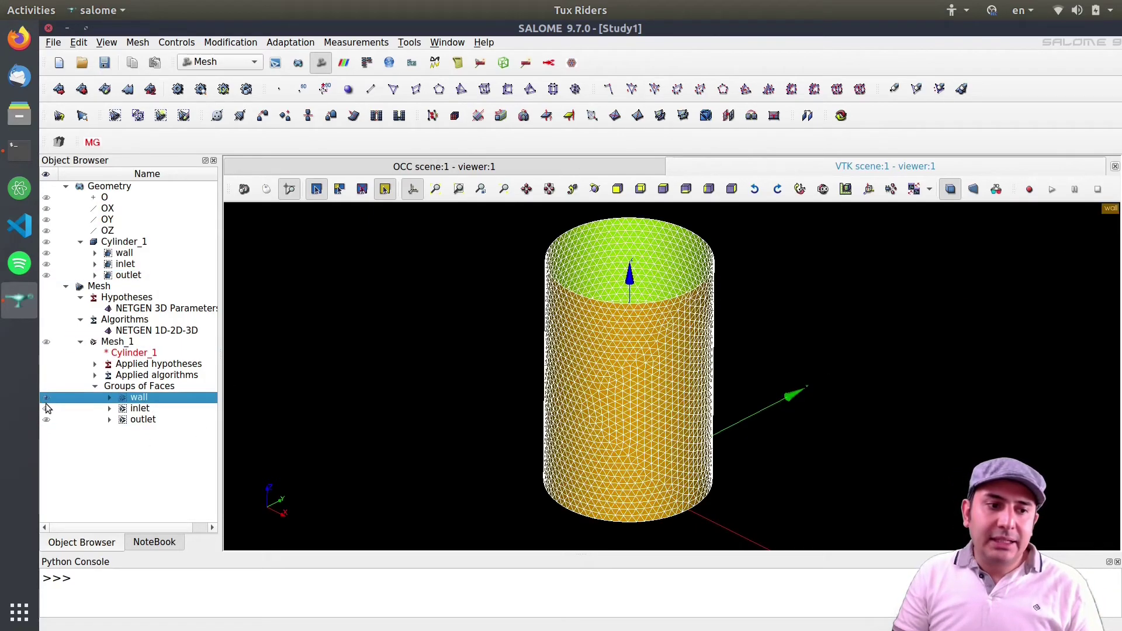
pyautogui.moveTo(512, 338); pyautogui.dragTo(505, 388)
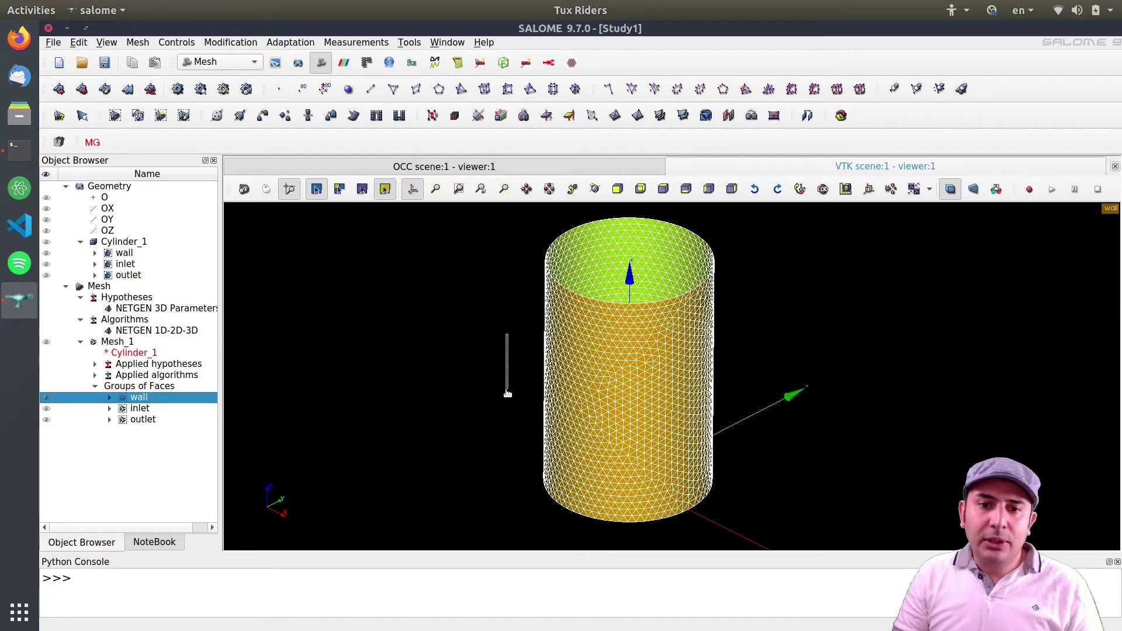
pyautogui.keyDown('ctrl'); pyautogui.moveTo(506, 388); pyautogui.dragTo(502, 339, button='right'); pyautogui.keyUp('ctrl')
# - Add the inlet and outlet face groups to the display and check the closed cylinder surface
pyautogui.click(48, 407)
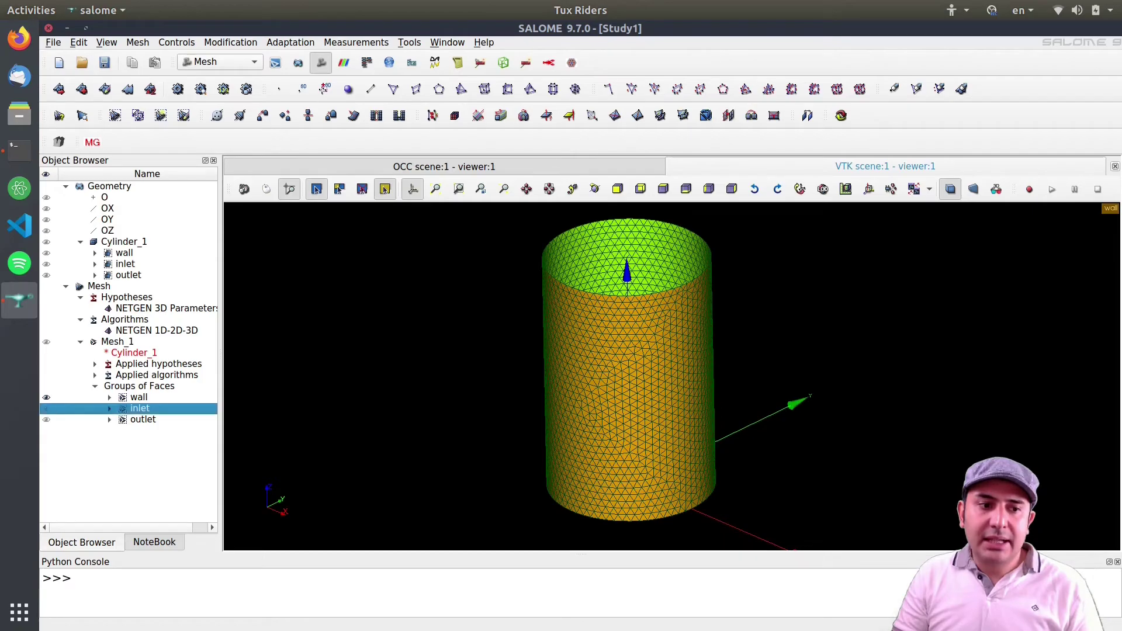
pyautogui.keyDown('ctrl'); pyautogui.moveTo(480, 385); pyautogui.dragTo(495, 291, button='right'); pyautogui.keyUp('ctrl')
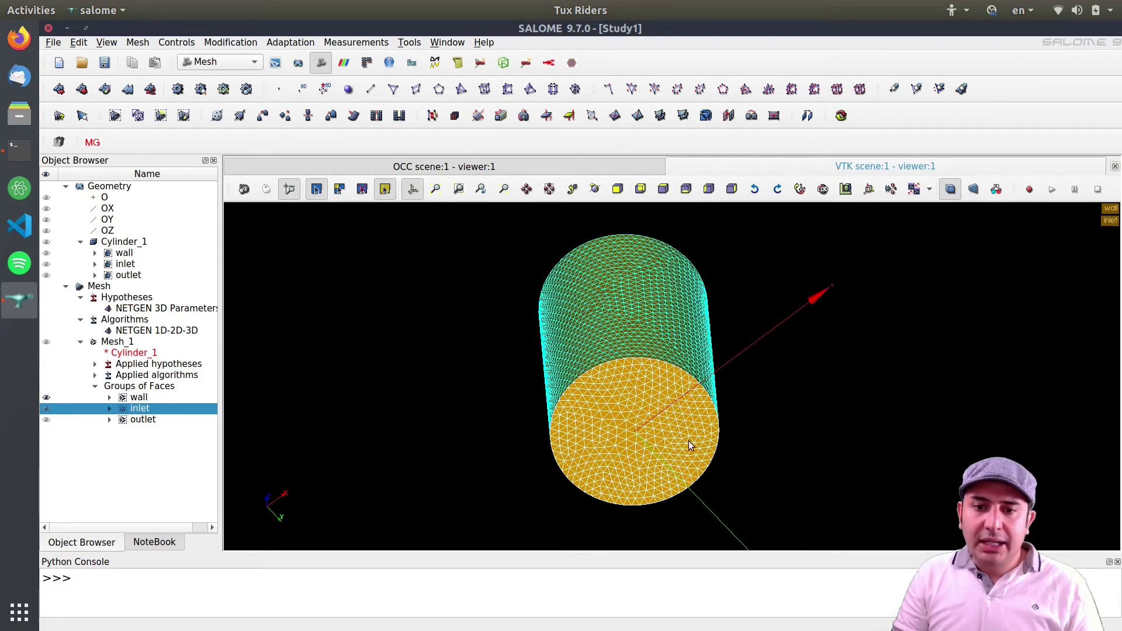
pyautogui.keyDown('ctrl'); pyautogui.moveTo(446, 373); pyautogui.dragTo(498, 403, button='right'); pyautogui.keyUp('ctrl')
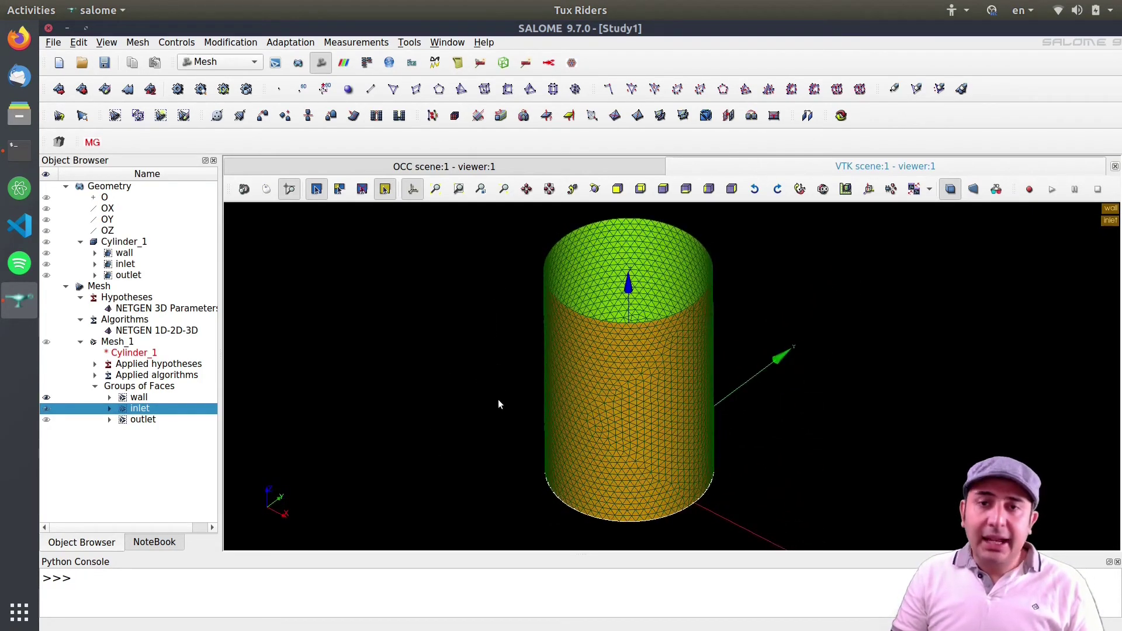
pyautogui.click(46, 419)
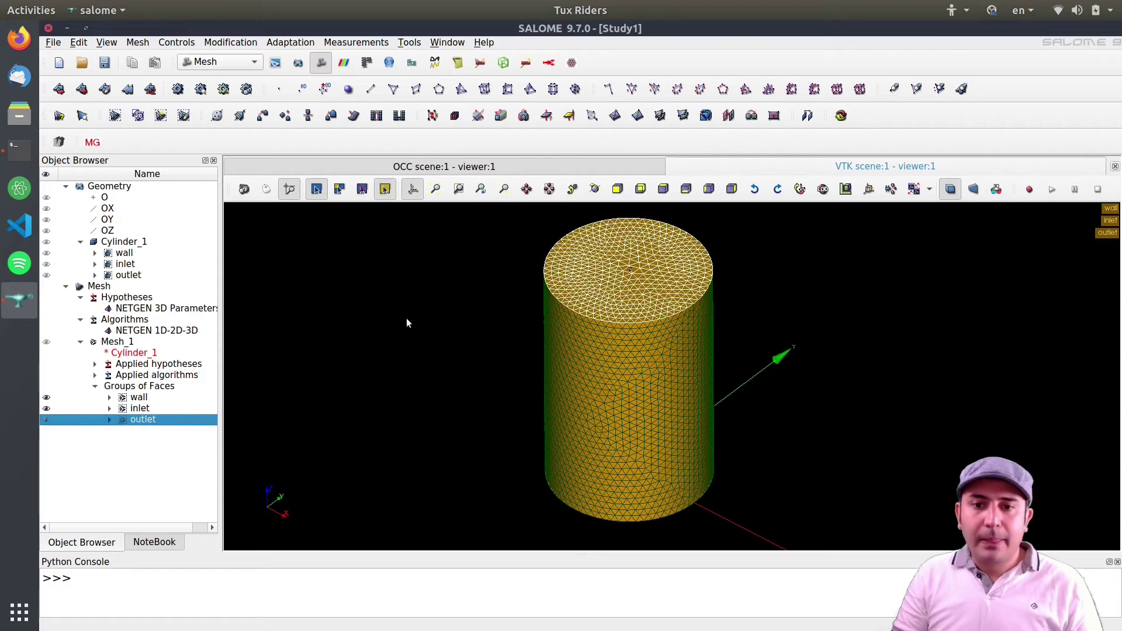
pyautogui.moveTo(483, 381)
pyautogui.keyDown('ctrl'); pyautogui.mouseDown(button='right')
pyautogui.moveTo(483, 331)
pyautogui.moveTo(459, 322)
pyautogui.moveTo(500, 365)
pyautogui.moveTo(489, 391)
pyautogui.mouseUp(button='right'); pyautogui.keyUp('ctrl')
pyautogui.click(442, 341)
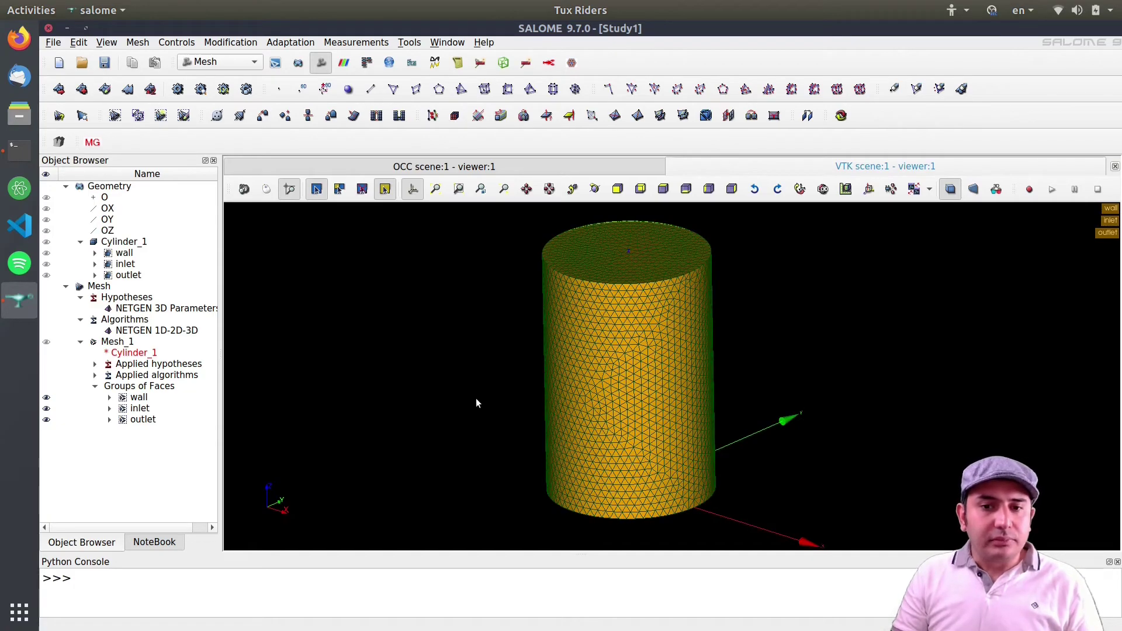
pyautogui.click(136, 398)
pyautogui.click(462, 371)
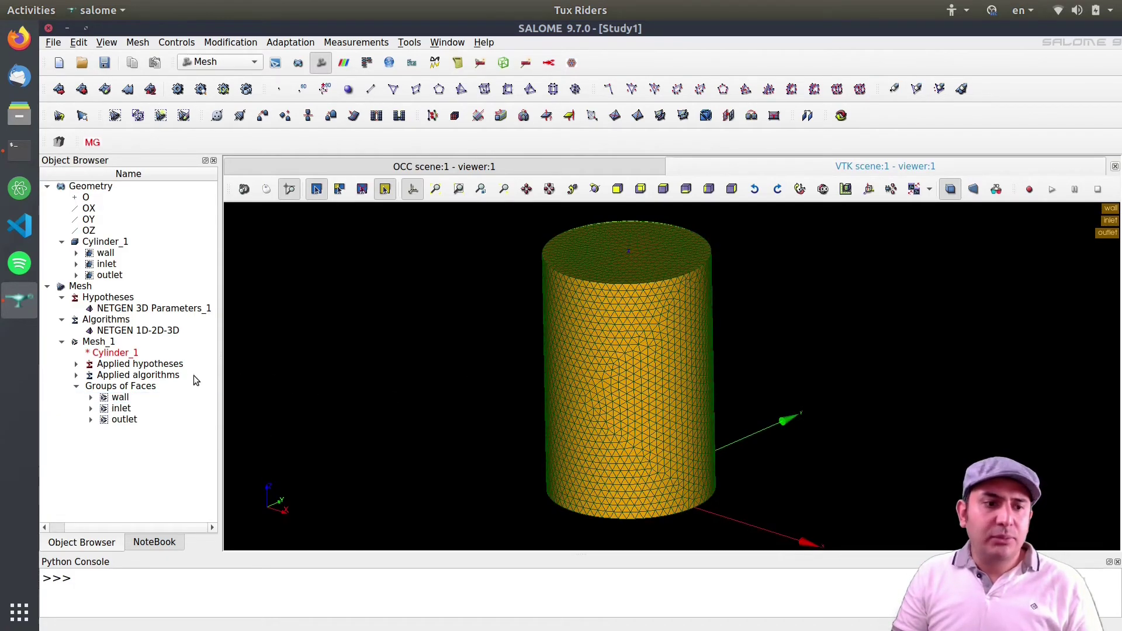
pyautogui.moveTo(102, 529); pyautogui.dragTo(88, 529)
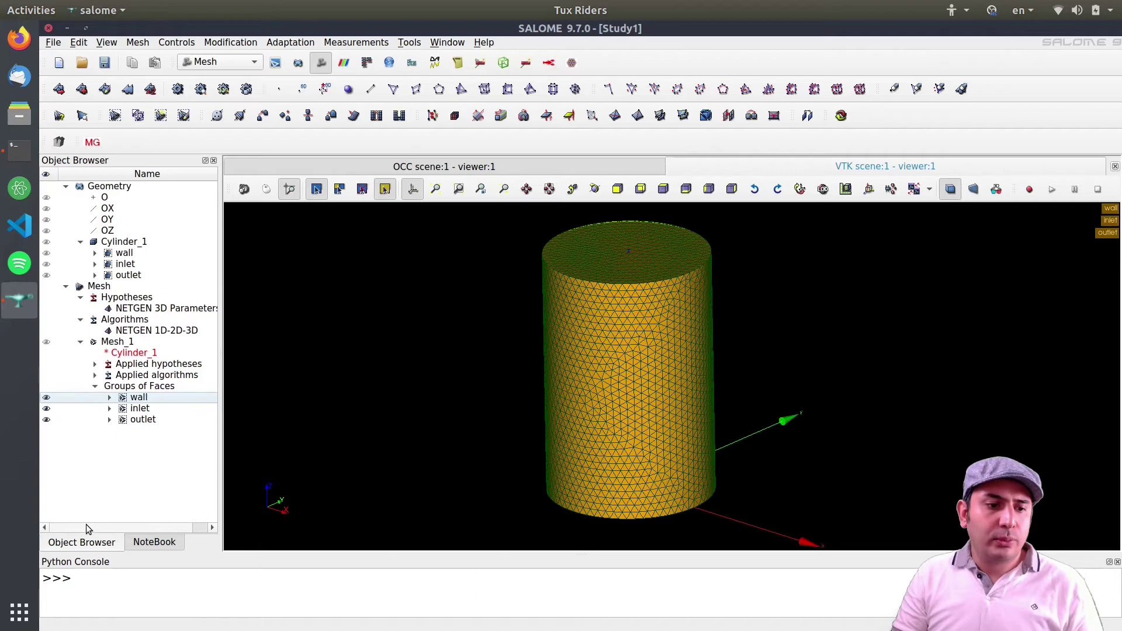
# - Export Mesh_1 as the GMF file Mesh_1.mesh on the Desktop, then close SALOME
pyautogui.click(53, 43)
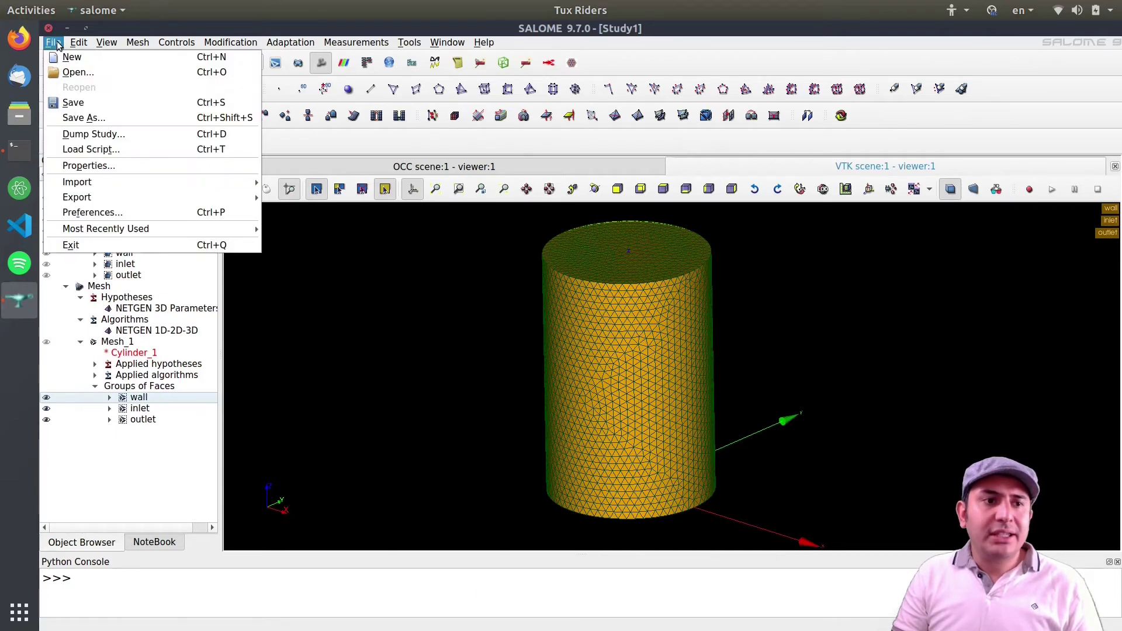
pyautogui.click(149, 488)
pyautogui.rightClick(118, 342)
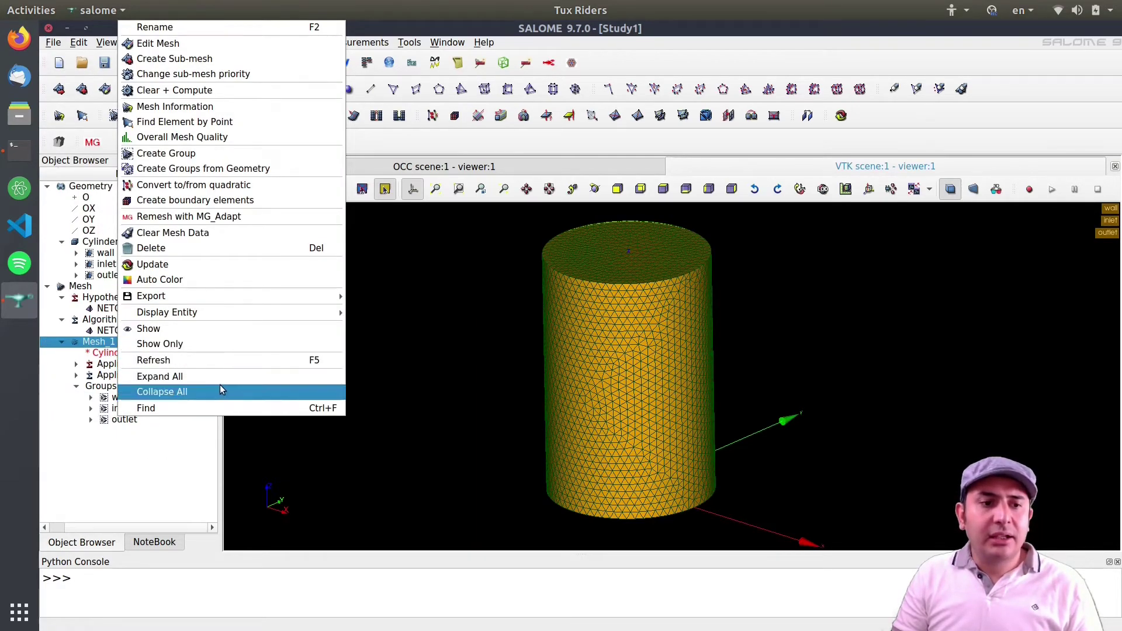
pyautogui.moveTo(182, 296)
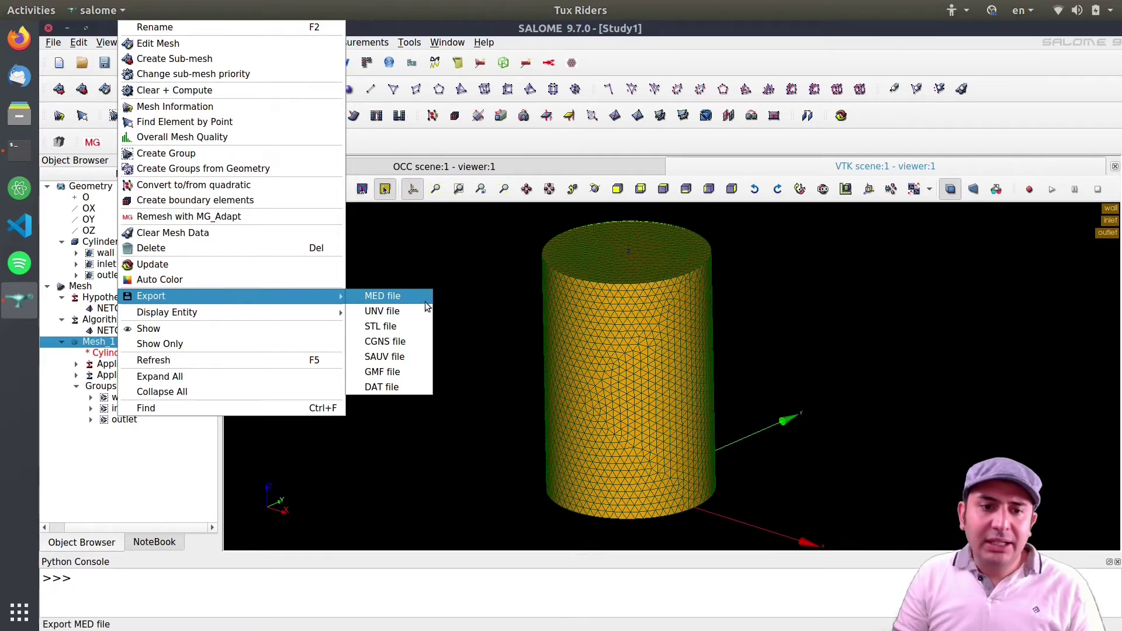
pyautogui.click(383, 373)
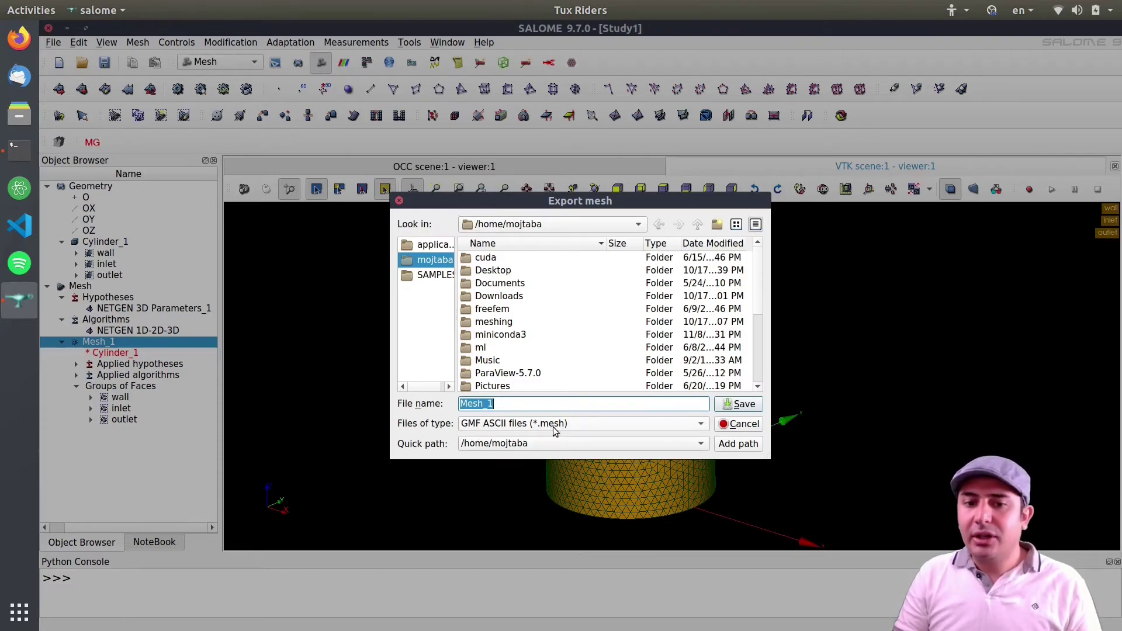
pyautogui.doubleClick(484, 271)
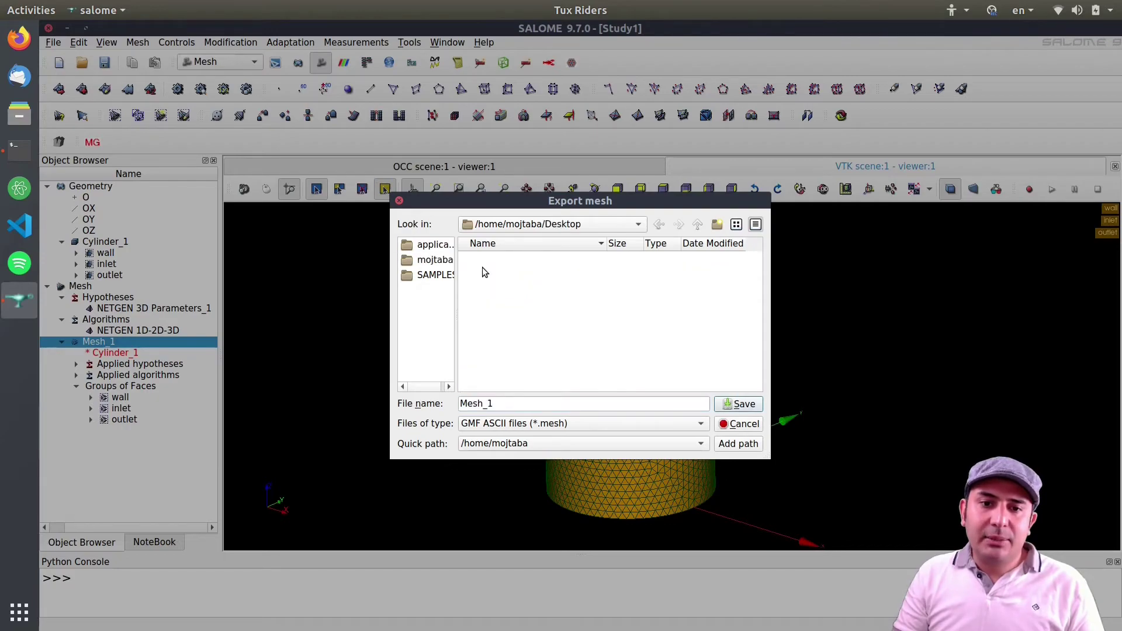
pyautogui.click(502, 409)
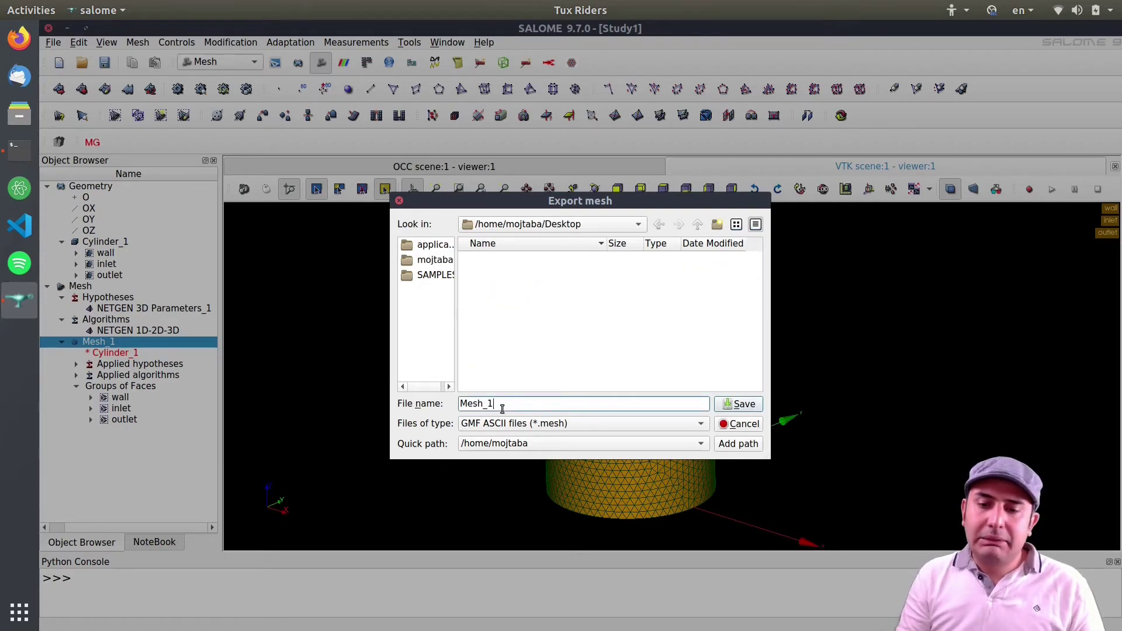
pyautogui.click(725, 407)
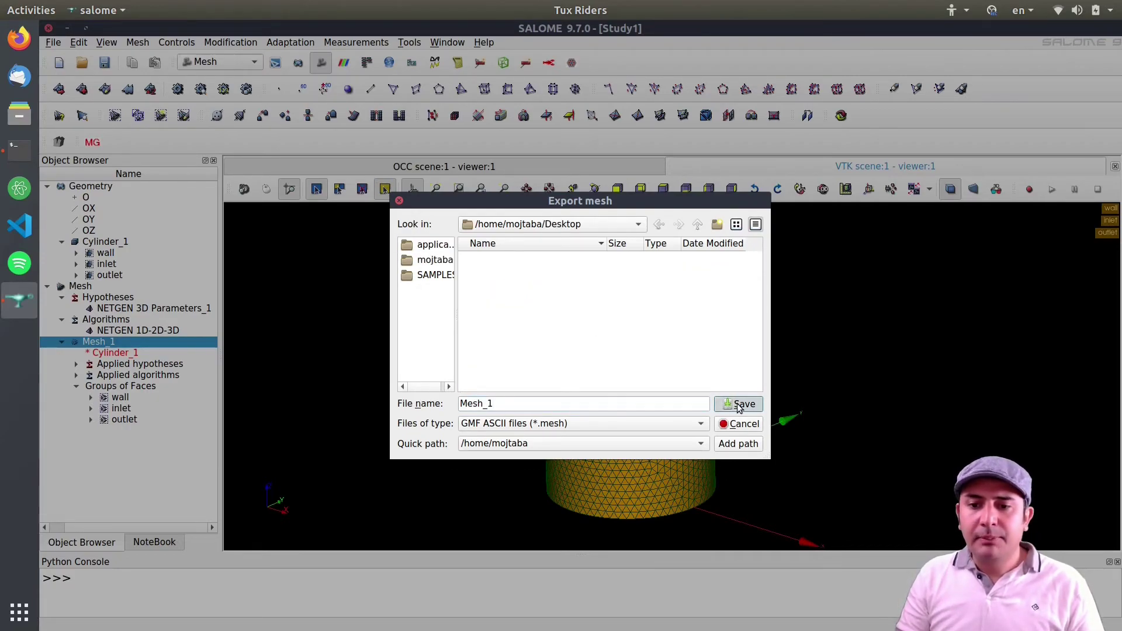
pyautogui.click(50, 28)
# - Open a new terminal and change into the Desktop folder with 'cd Desktop/'
pyautogui.hotkey('ctrl', 'alt', 't')
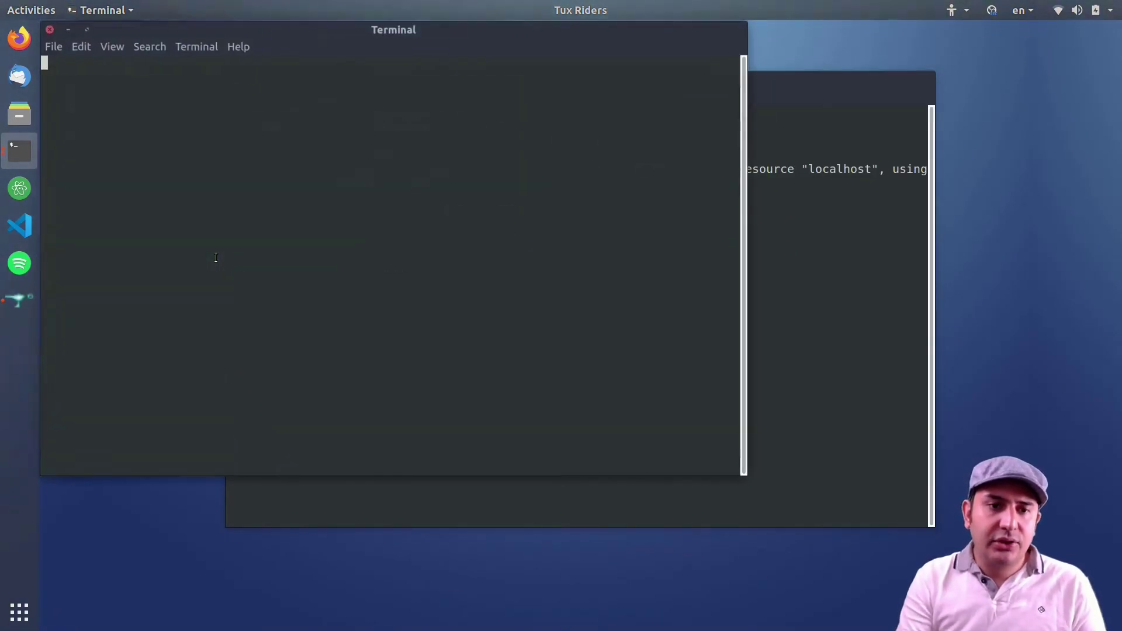
pyautogui.write('cd Desk')
pyautogui.press('Tab')
pyautogui.press('Return')
# - Confirm Mesh_1.mesh is on the desktop and enter 'gmsh Mesh_1.mesh' at the prompt
pyautogui.moveTo(165, 29); pyautogui.dragTo(281, 63)
pyautogui.click(79, 118)
pyautogui.click(571, 165)
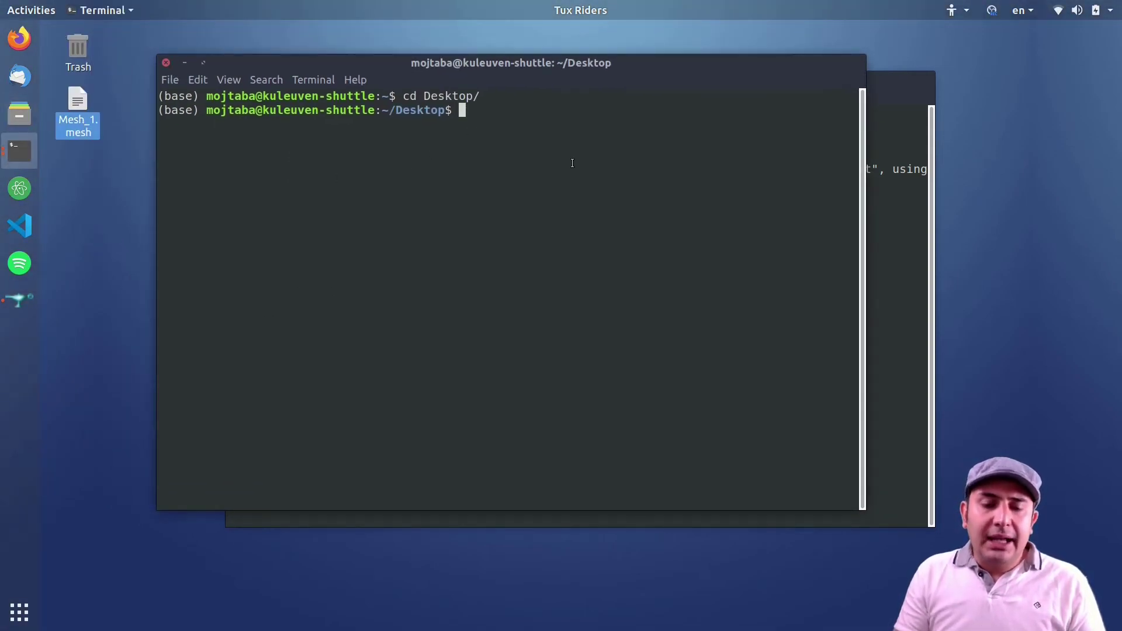
pyautogui.write('gmsh ')
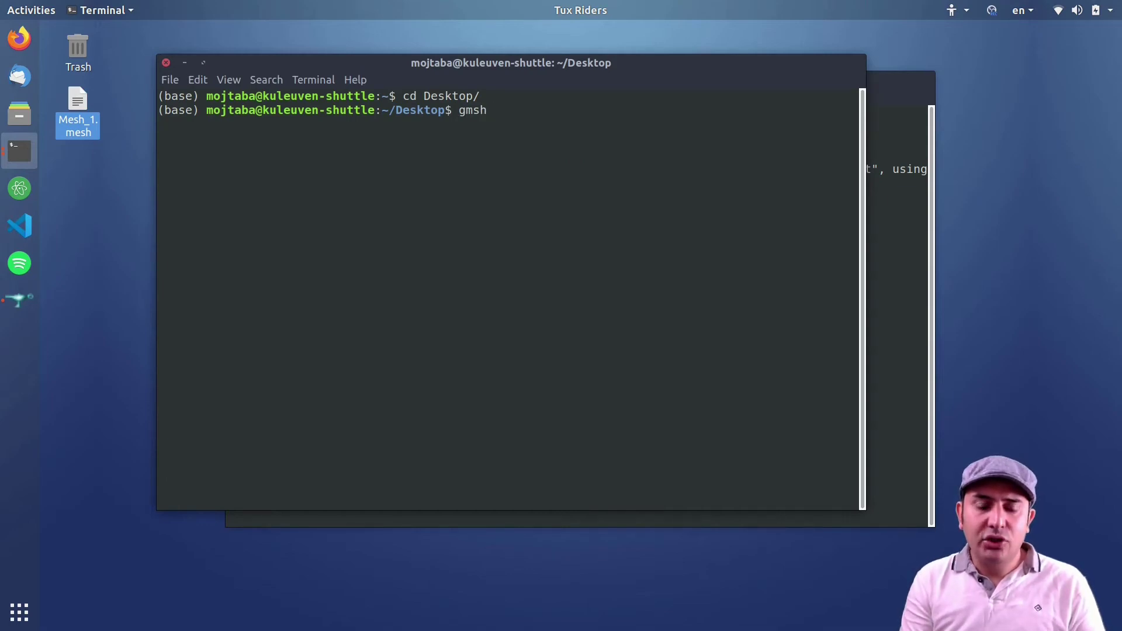
pyautogui.write('Mesh_1.mesh')
# - Load Mesh_1.mesh in Gmsh and show the cylinder's 2D element faces shaded, viewed from the side
pyautogui.press('Return')
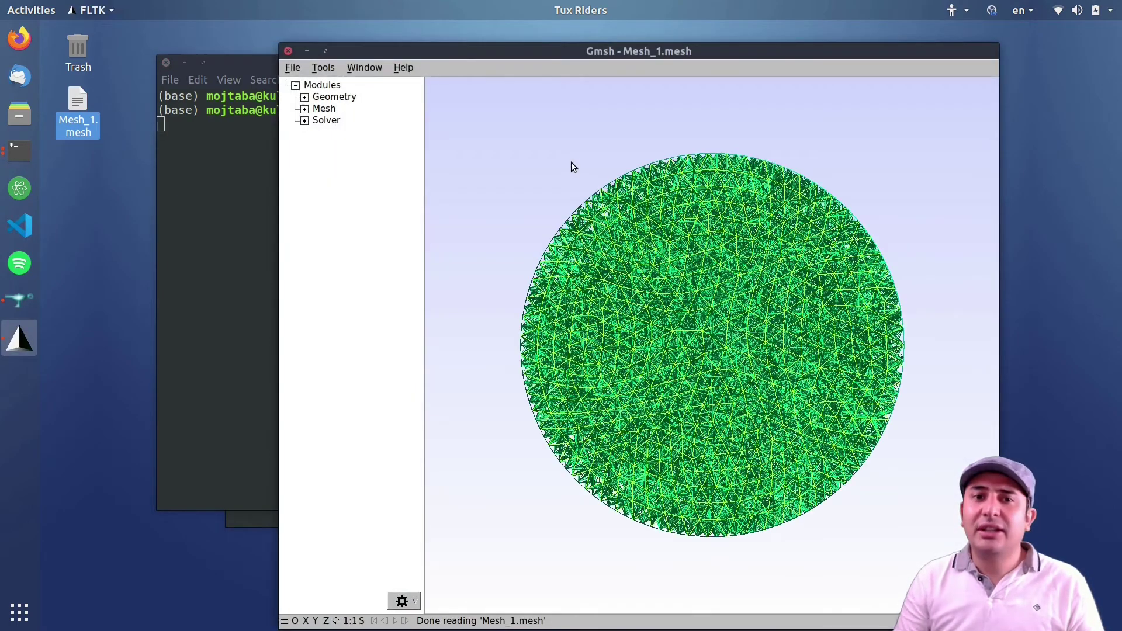
pyautogui.moveTo(578, 175); pyautogui.dragTo(692, 286)
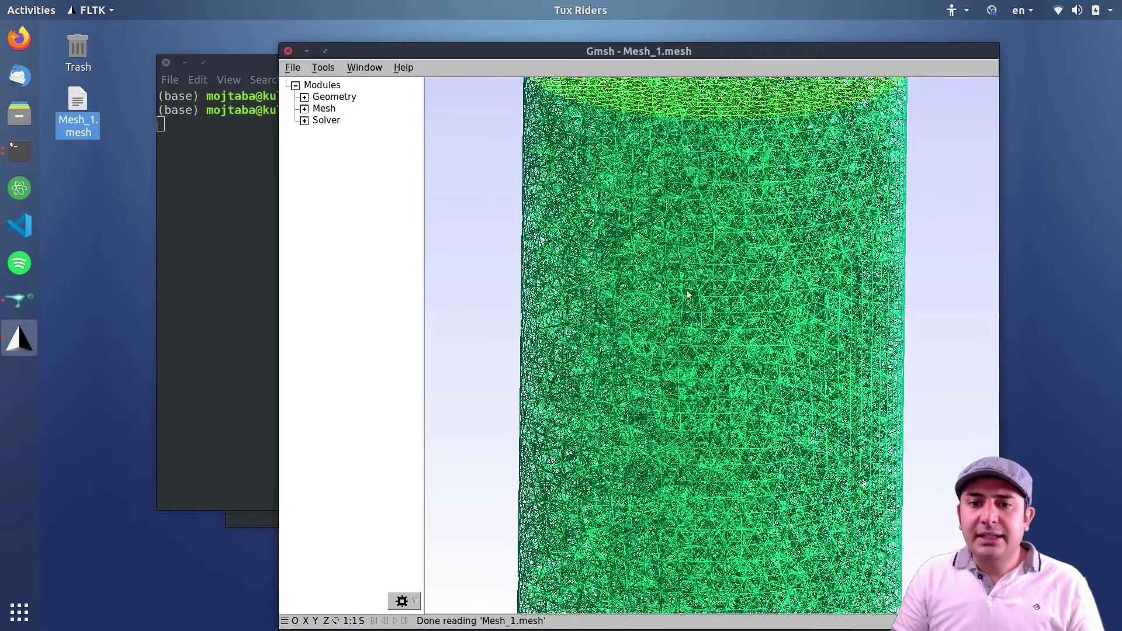
pyautogui.rightClick(484, 237)
pyautogui.moveTo(538, 221)
pyautogui.click(613, 253)
pyautogui.moveTo(688, 312)
pyautogui.mouseDown()
pyautogui.moveTo(671, 137)
pyautogui.moveTo(701, 326)
pyautogui.moveTo(718, 333)
pyautogui.moveTo(717, 220)
pyautogui.moveTo(701, 198)
pyautogui.moveTo(713, 230)
pyautogui.moveTo(635, 199)
pyautogui.moveTo(645, 91)
pyautogui.mouseUp()
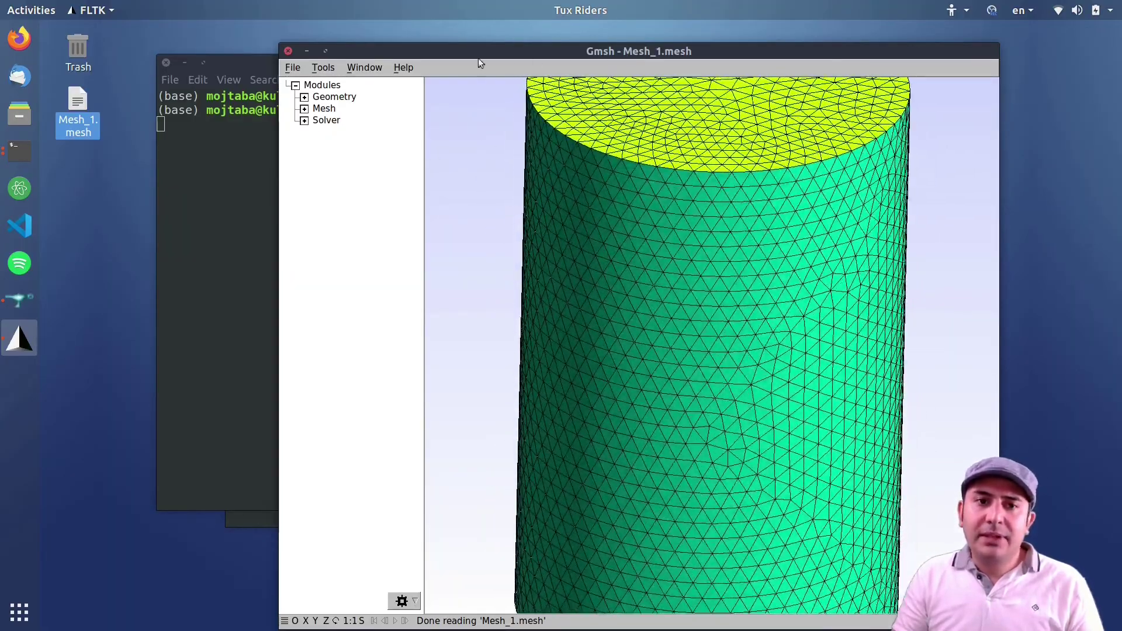
pyautogui.click(322, 71)
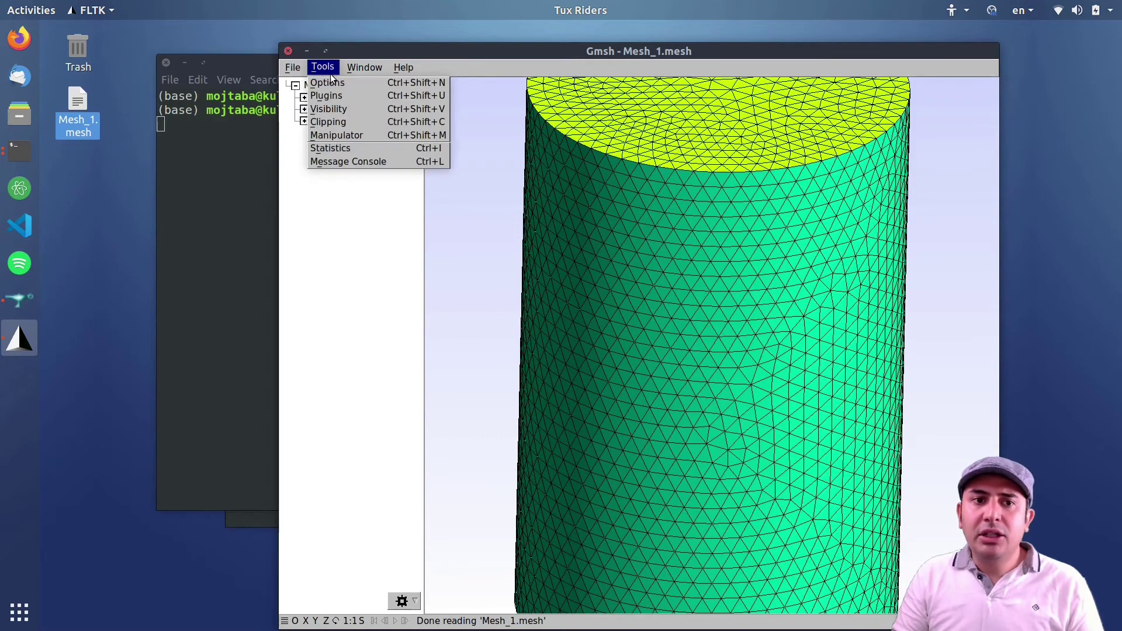
# - In Tools > Visibility, show only Surface 3, the cylinder wall
pyautogui.click(341, 111)
pyautogui.moveTo(538, 109); pyautogui.dragTo(296, 100)
pyautogui.click(280, 160)
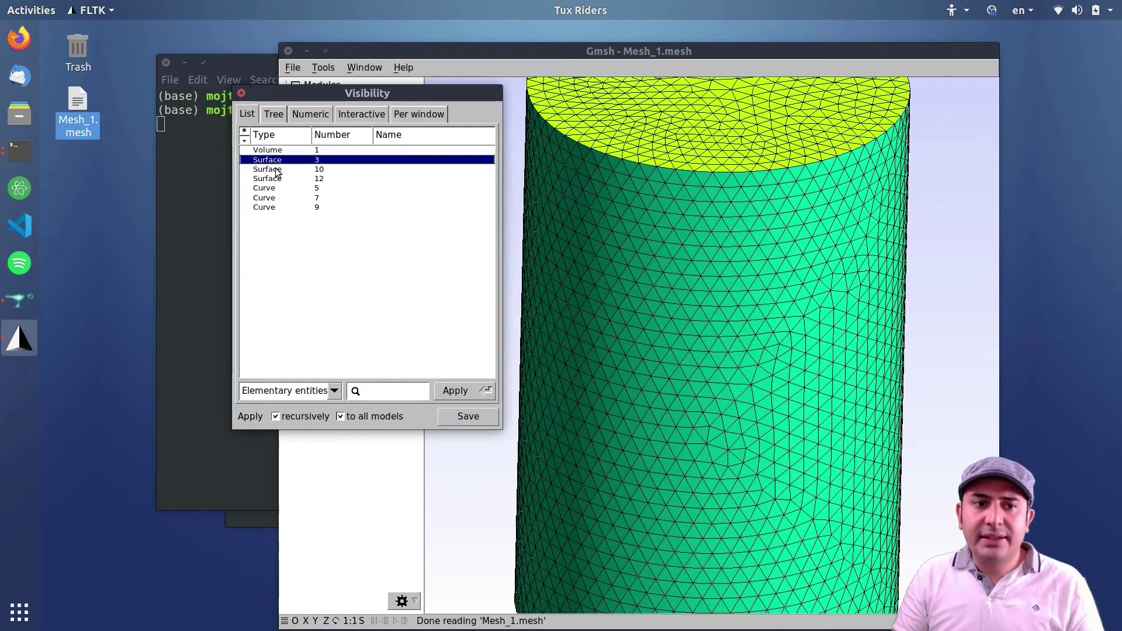
pyautogui.moveTo(278, 171); pyautogui.dragTo(280, 181)
pyautogui.click(275, 153)
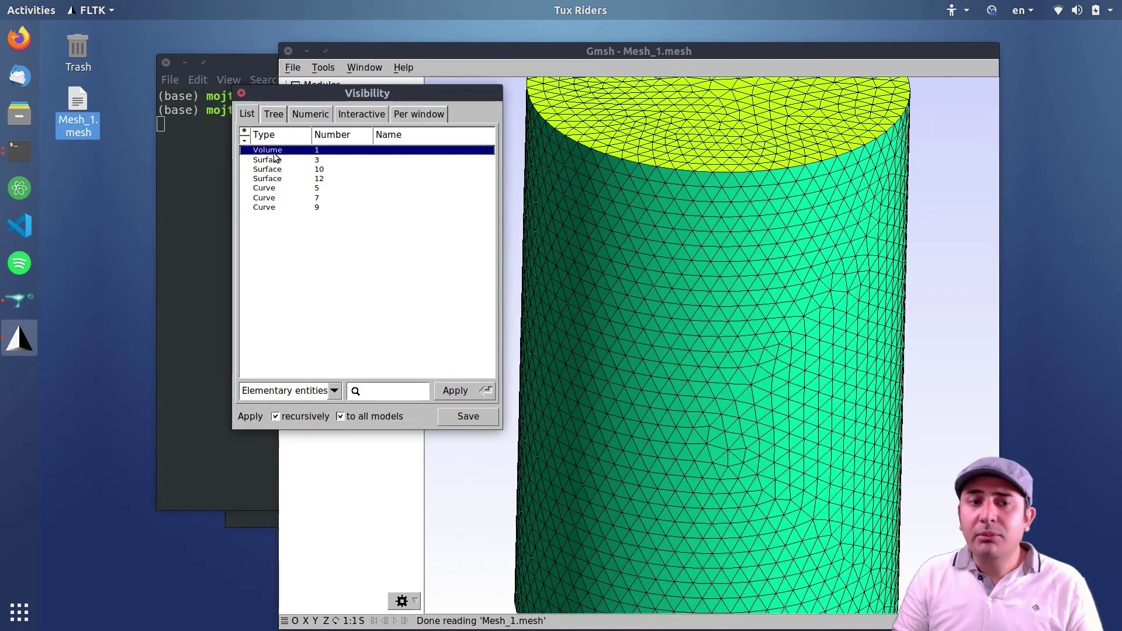
pyautogui.click(314, 162)
pyautogui.click(452, 390)
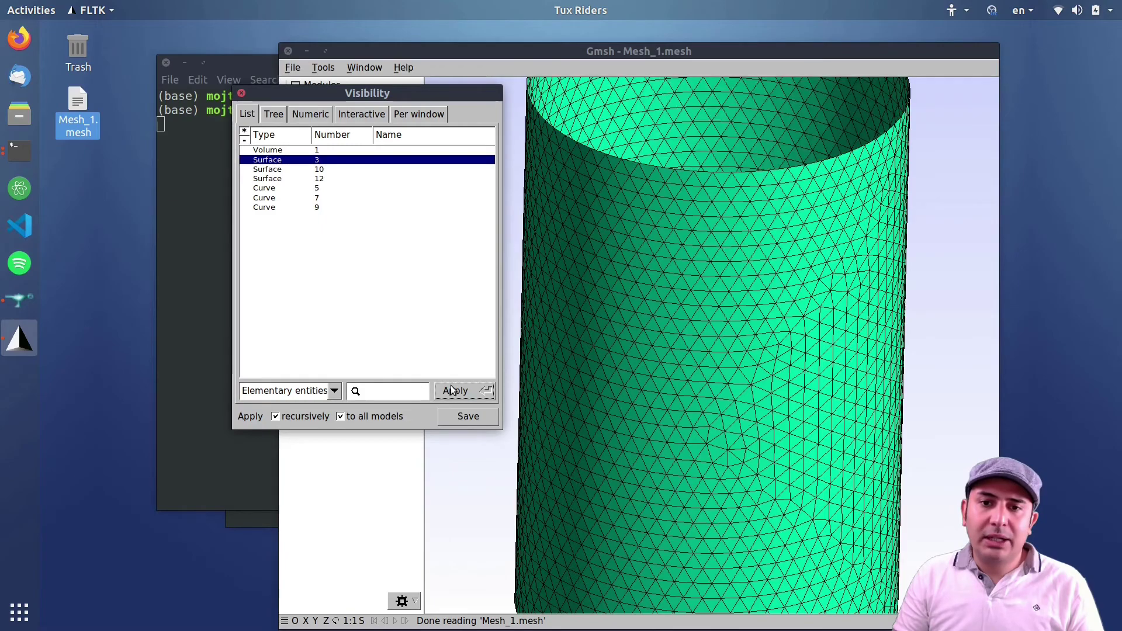
# - Show only Surface 10, the top disk, then only Surface 12, the bottom disk
pyautogui.scroll(-5, 752, 321)
pyautogui.scroll(-1, 730, 356)
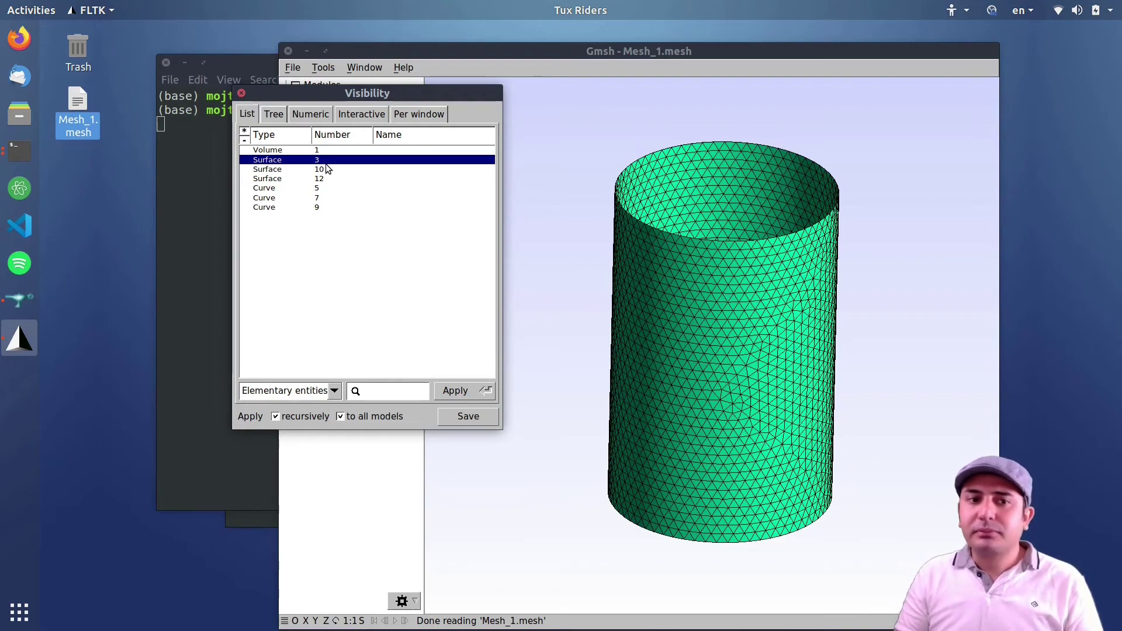
pyautogui.moveTo(311, 98); pyautogui.dragTo(269, 107)
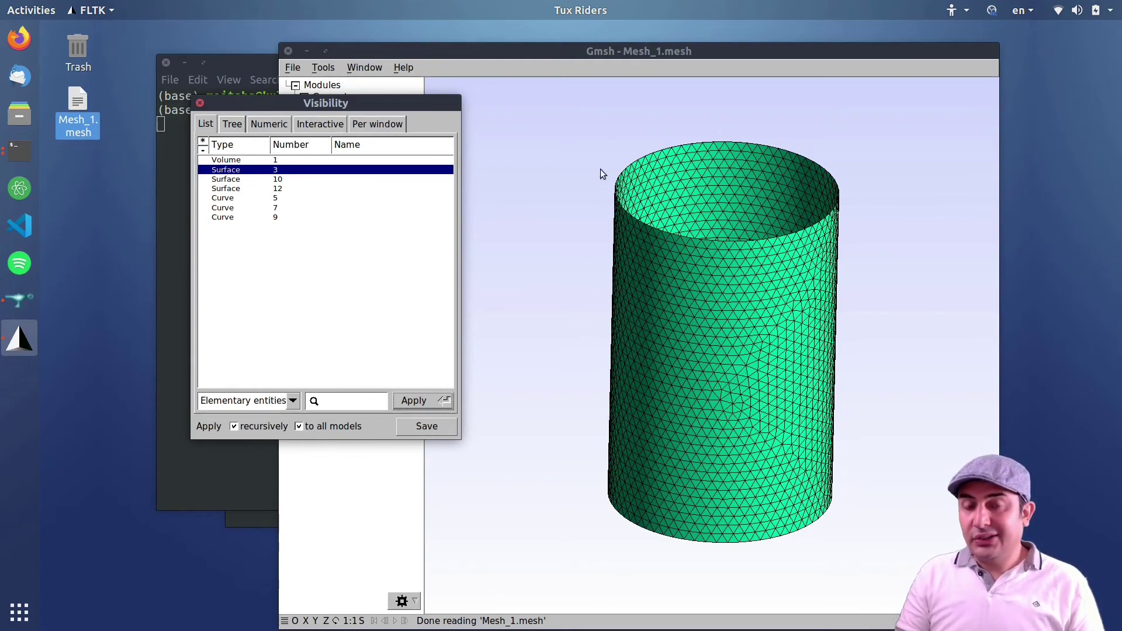
pyautogui.click(285, 180)
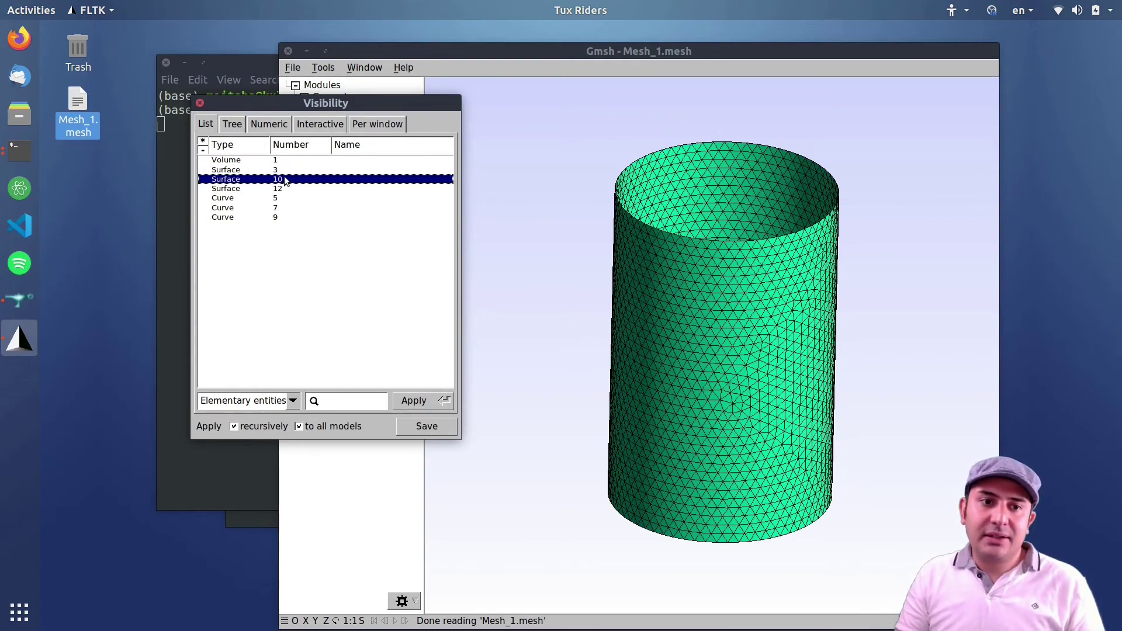
pyautogui.click(412, 402)
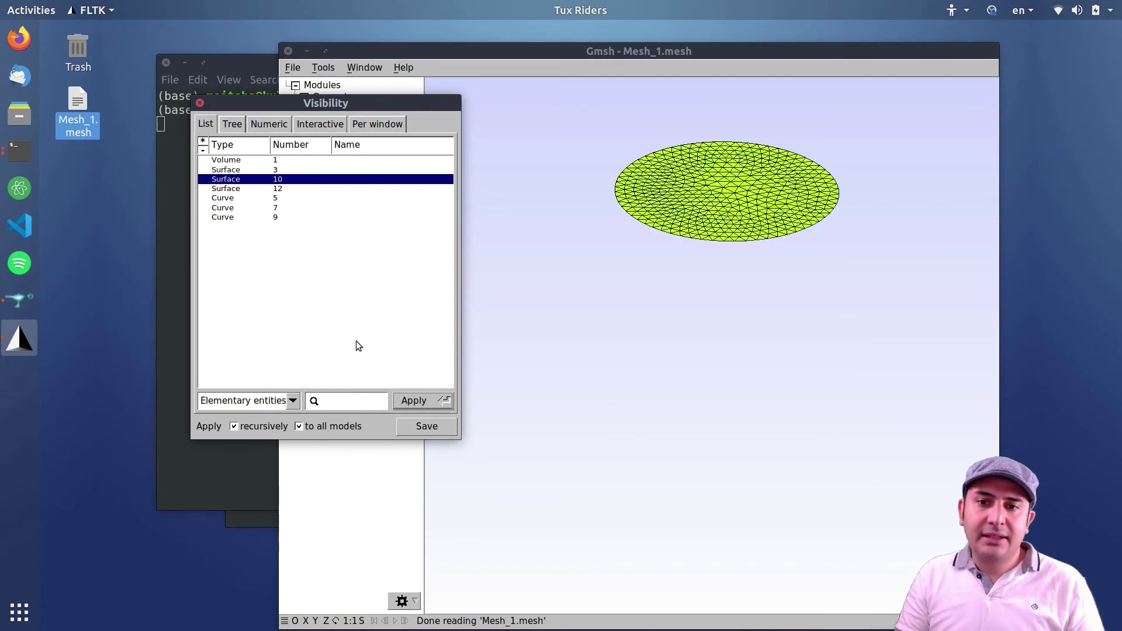
pyautogui.click(273, 190)
pyautogui.click(409, 403)
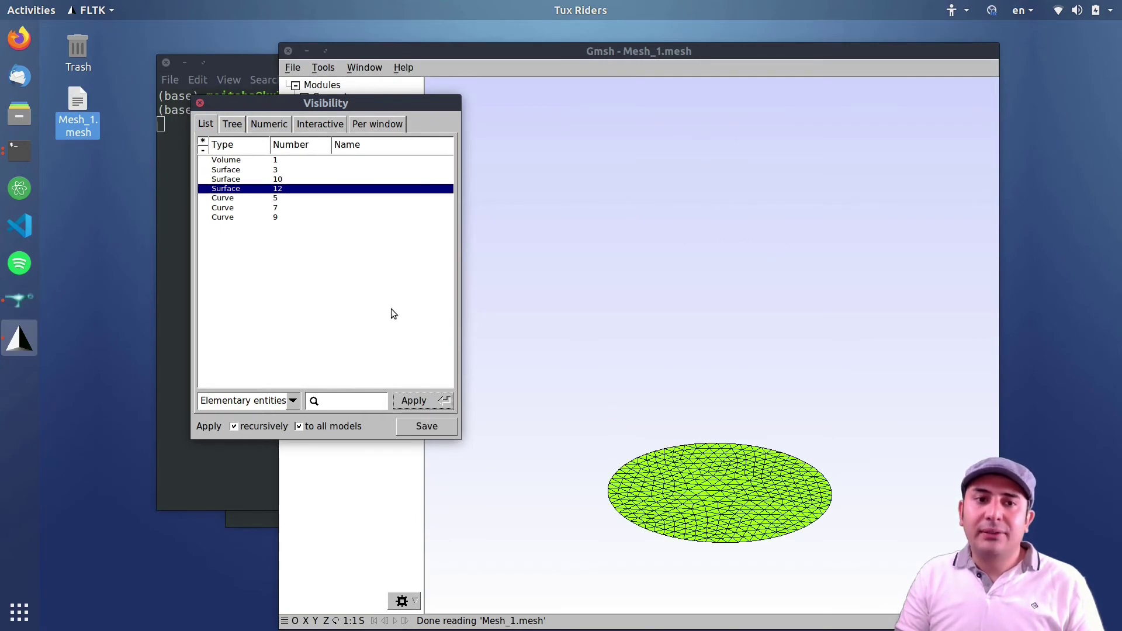
pyautogui.moveTo(265, 169); pyautogui.dragTo(265, 189)
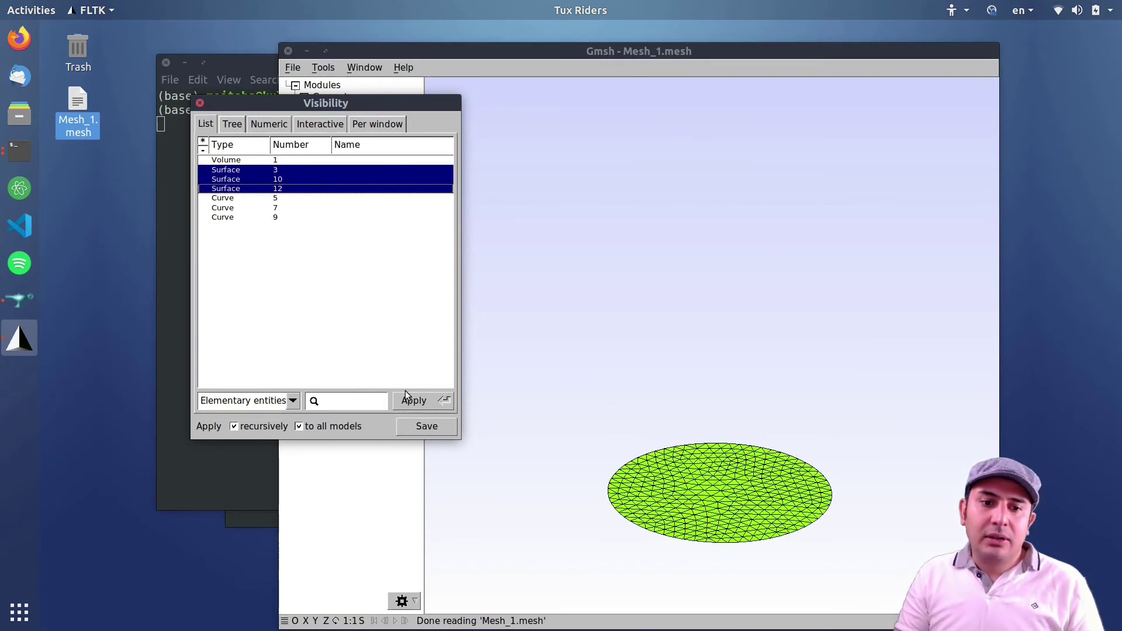